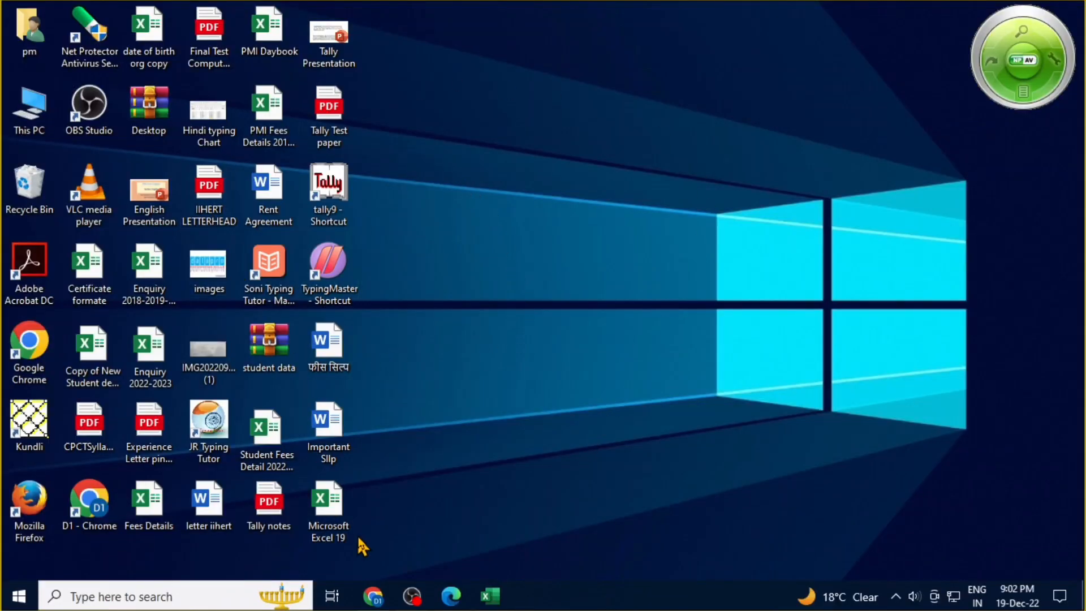
- Switch to the Short filter workbook in Excel and look through the Quarterly Sales Report 2022 table on Sheet2
{"action": "left_click", "coordinate": [490, 596]}
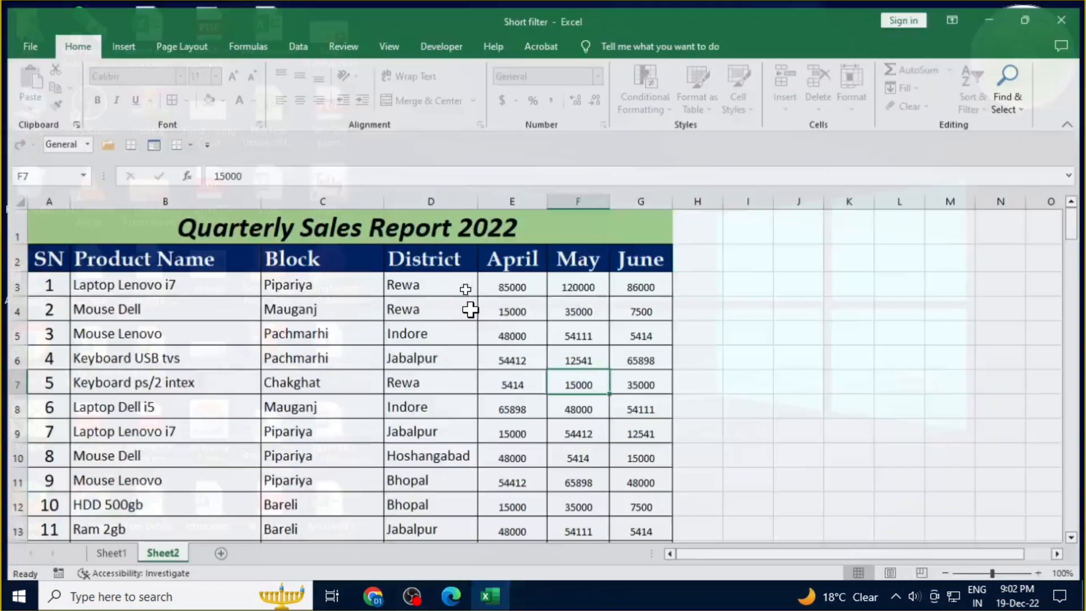
{"action": "left_click", "coordinate": [202, 227]}
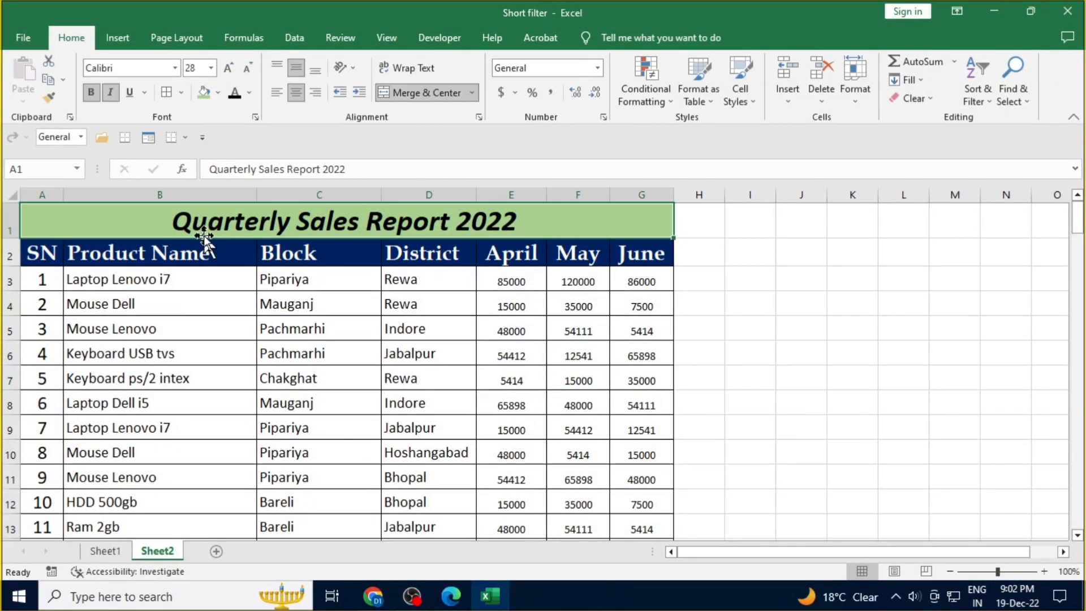
{"action": "scroll", "coordinate": [205, 250], "scroll_direction": "down", "scroll_amount": 3}
{"action": "scroll", "coordinate": [260, 351], "scroll_direction": "up", "scroll_amount": 3}
{"action": "left_click_drag", "start_coordinate": [153, 213], "coordinate": [164, 507]}
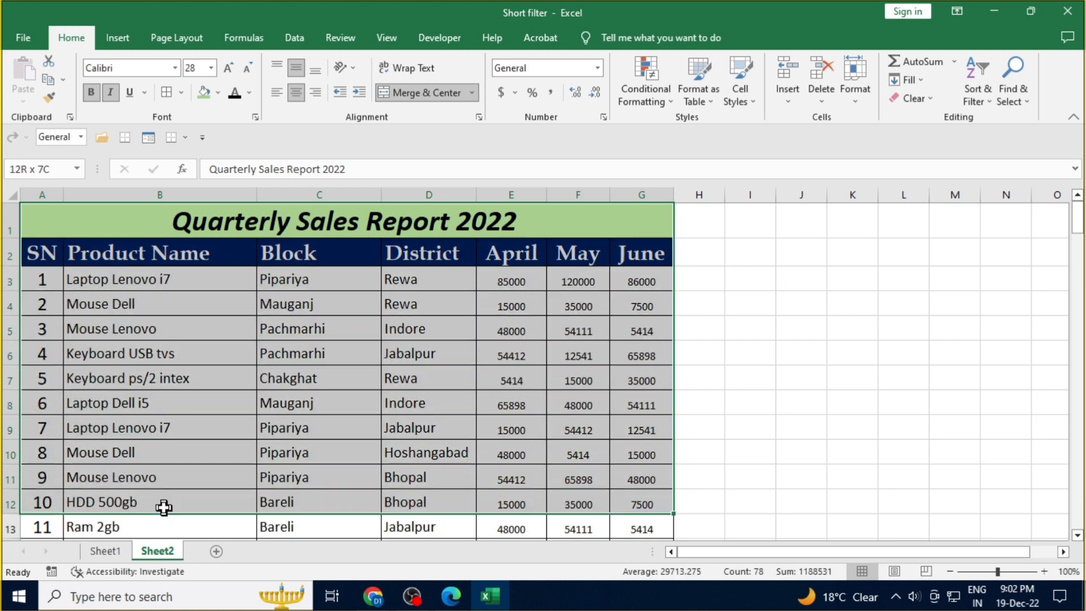
{"action": "left_click", "coordinate": [509, 362]}
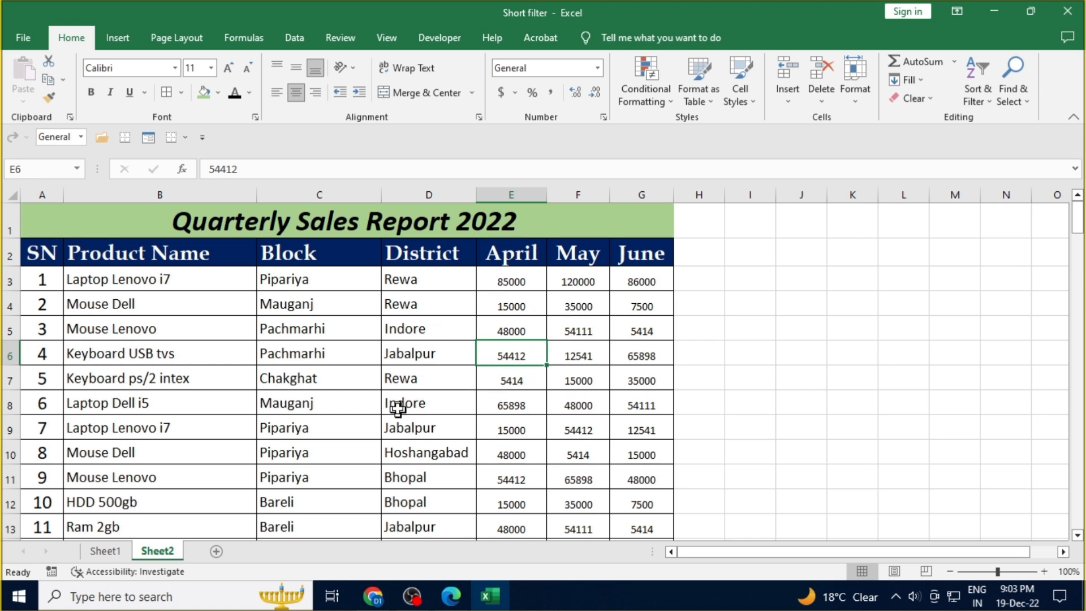
{"action": "scroll", "coordinate": [398, 408], "scroll_direction": "down", "scroll_amount": 8}
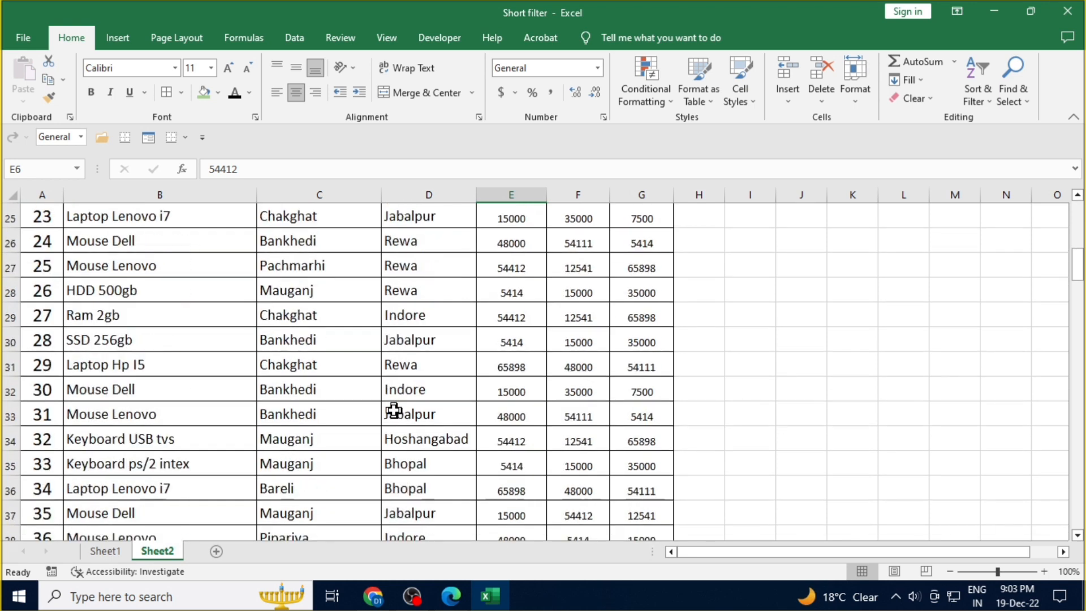
{"action": "scroll", "coordinate": [394, 411], "scroll_direction": "up", "scroll_amount": 8}
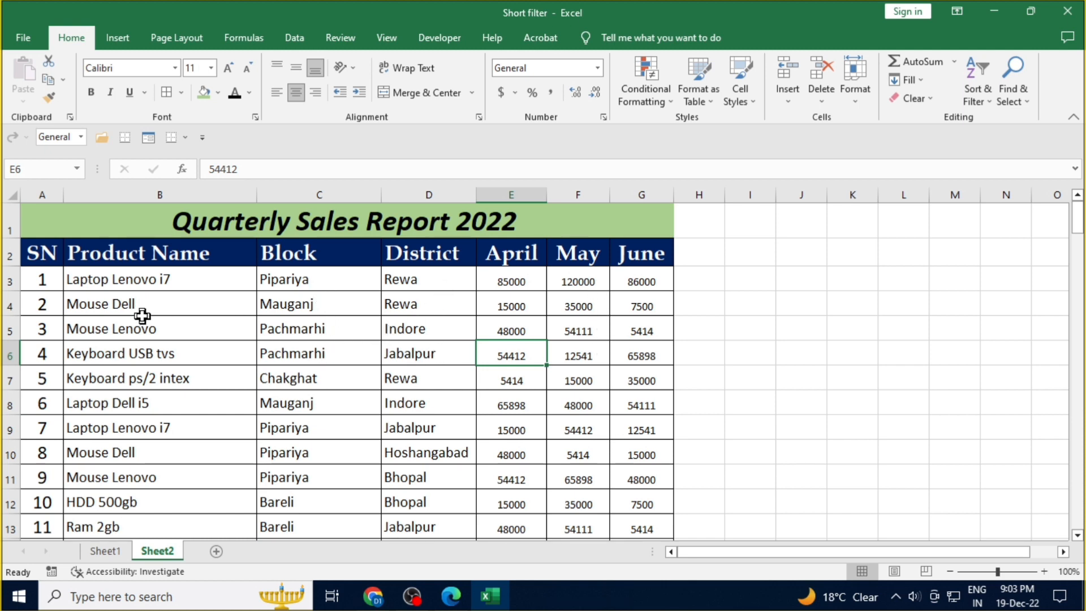
- Review the product and block entries in the first rows of the sales report and the Product Name heading
{"action": "left_click", "coordinate": [154, 289]}
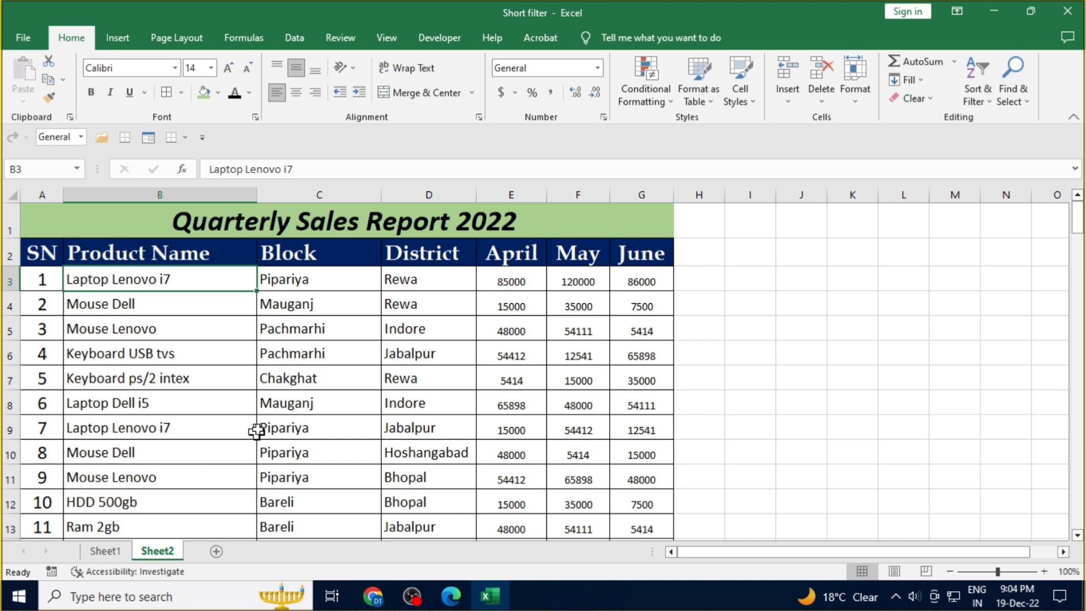
{"action": "left_click", "coordinate": [184, 296]}
{"action": "left_click", "coordinate": [78, 280]}
{"action": "left_click", "coordinate": [332, 322]}
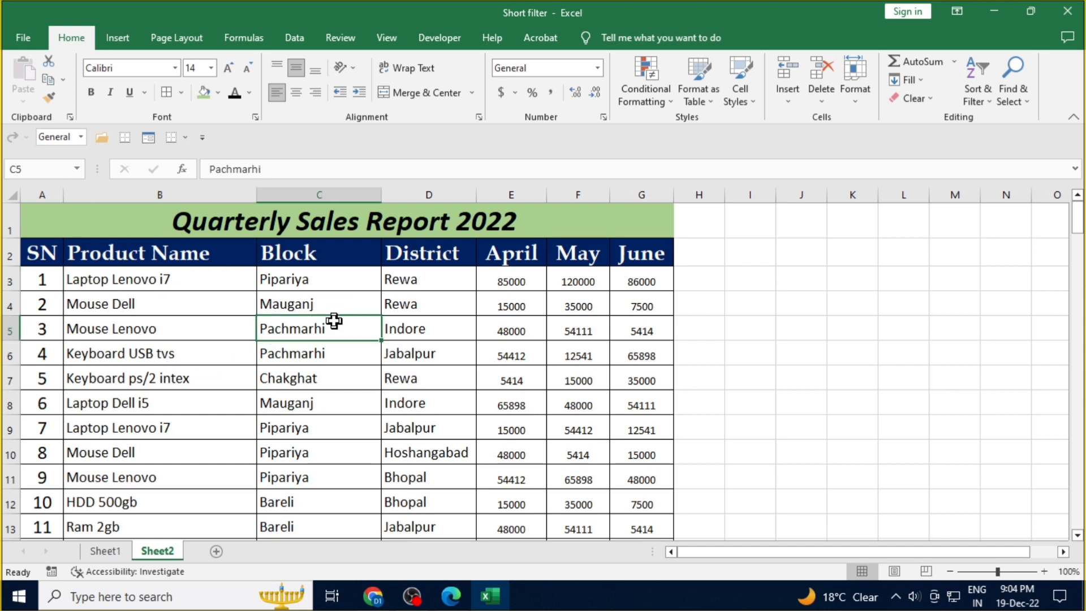
{"action": "left_click", "coordinate": [145, 304]}
{"action": "left_click", "coordinate": [145, 281]}
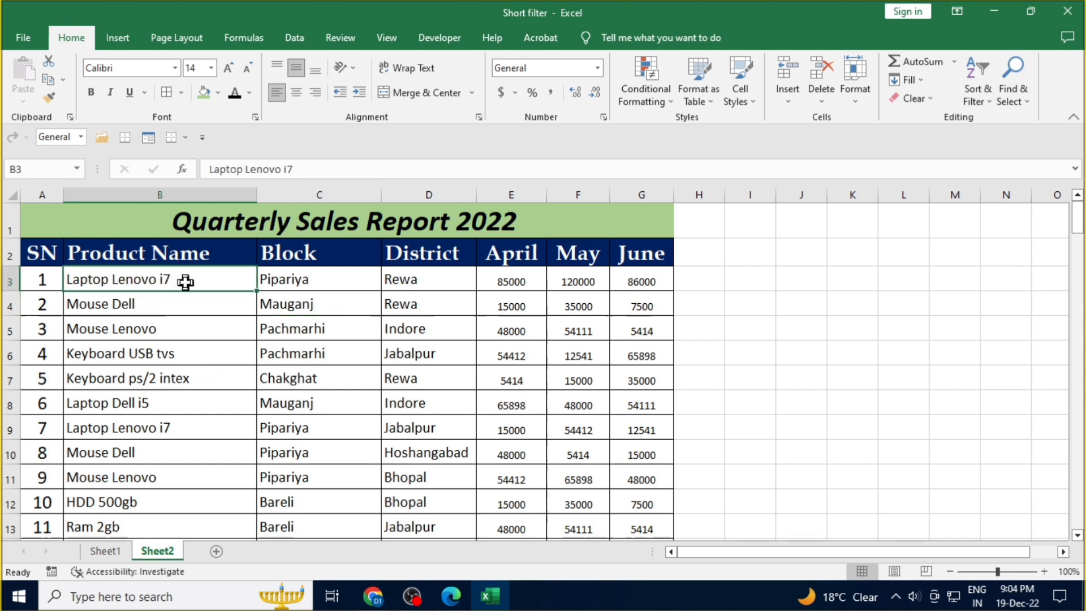
{"action": "left_click", "coordinate": [229, 348]}
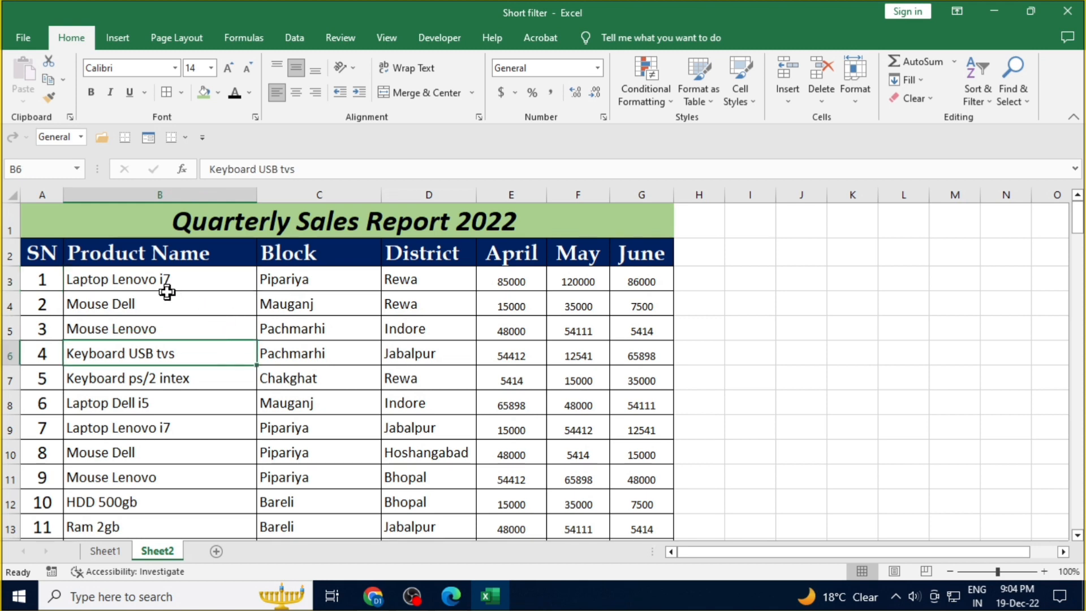
{"action": "left_click", "coordinate": [116, 255]}
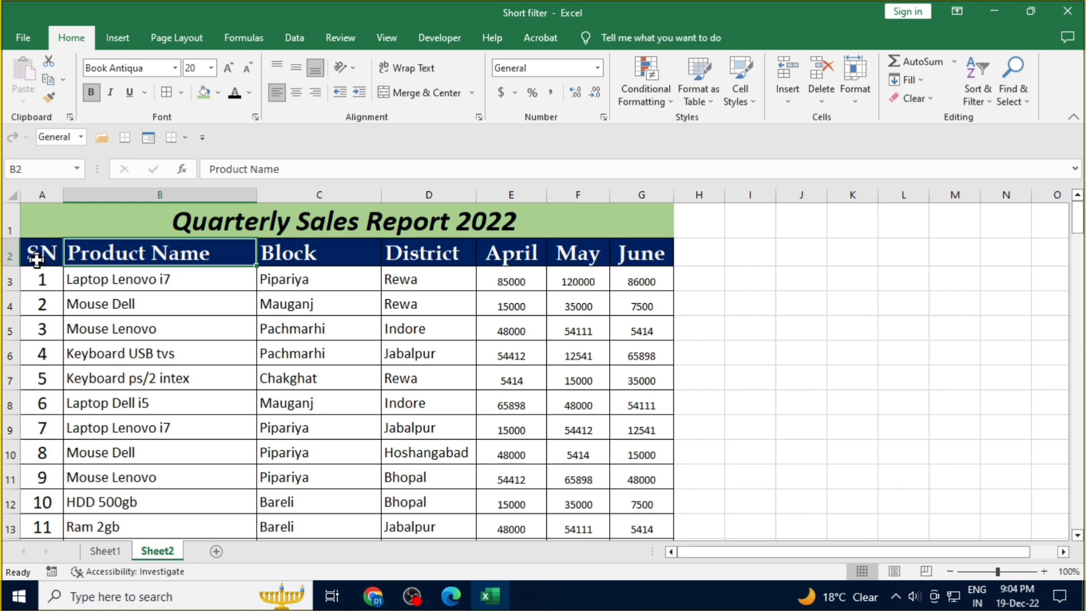
- Create a PivotTable from the sales data in A2:G68 of Sheet2, placed on a new worksheet
{"action": "left_click_drag", "start_coordinate": [54, 257], "coordinate": [621, 493]}
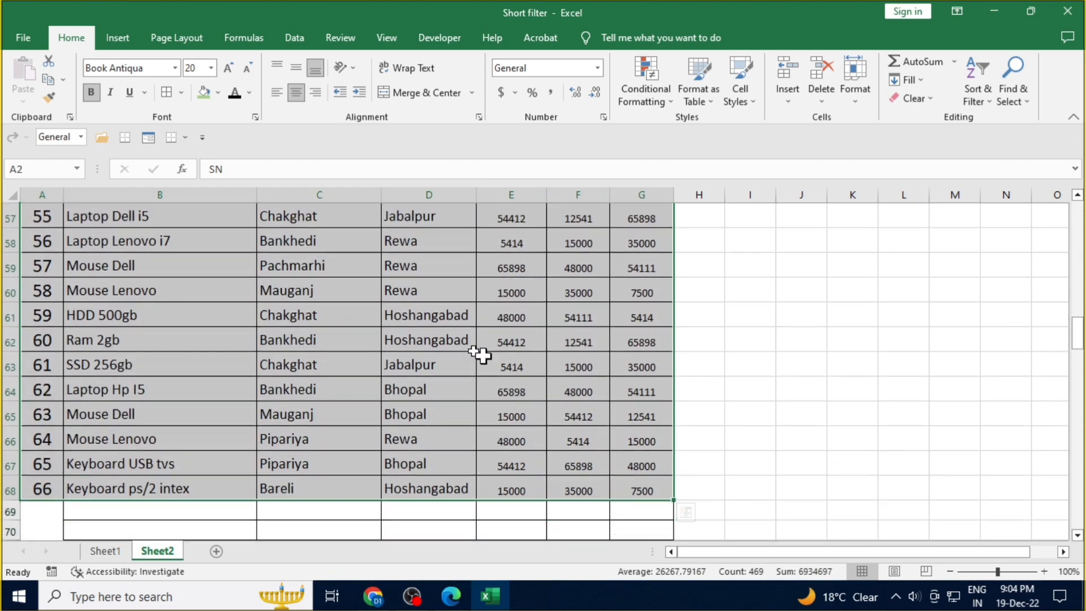
{"action": "scroll", "coordinate": [395, 315], "scroll_direction": "up", "scroll_amount": 13}
{"action": "scroll", "coordinate": [400, 327], "scroll_direction": "up", "scroll_amount": 6}
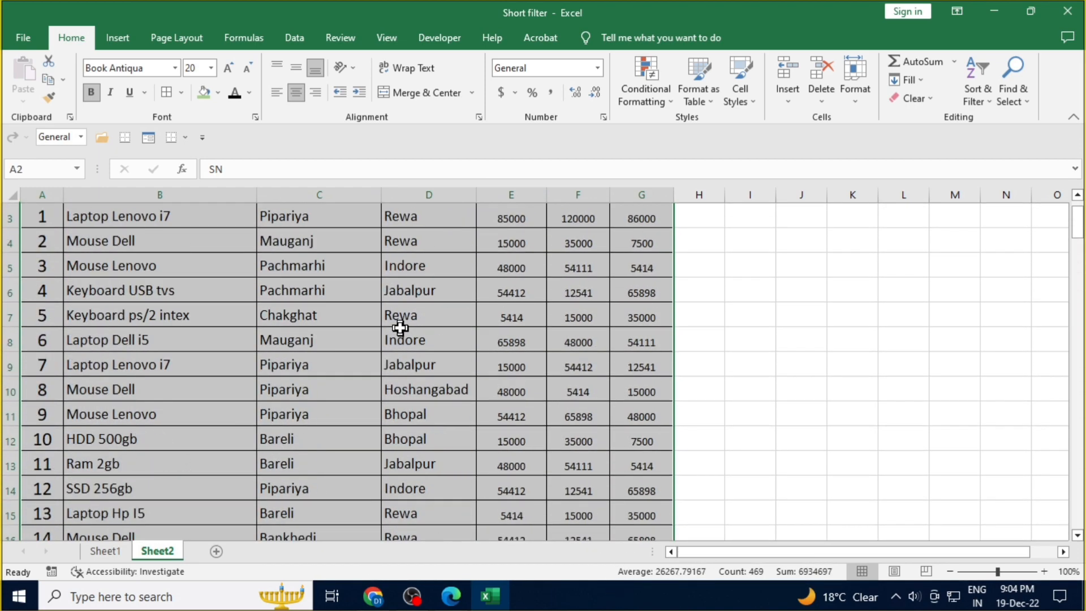
{"action": "left_click", "coordinate": [118, 39]}
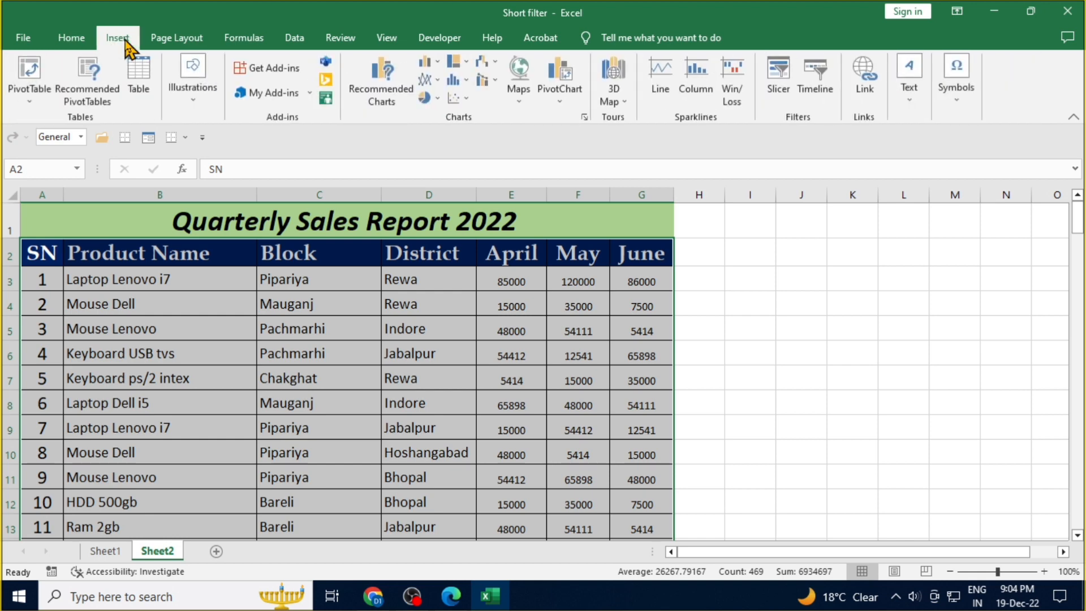
{"action": "left_click", "coordinate": [29, 101]}
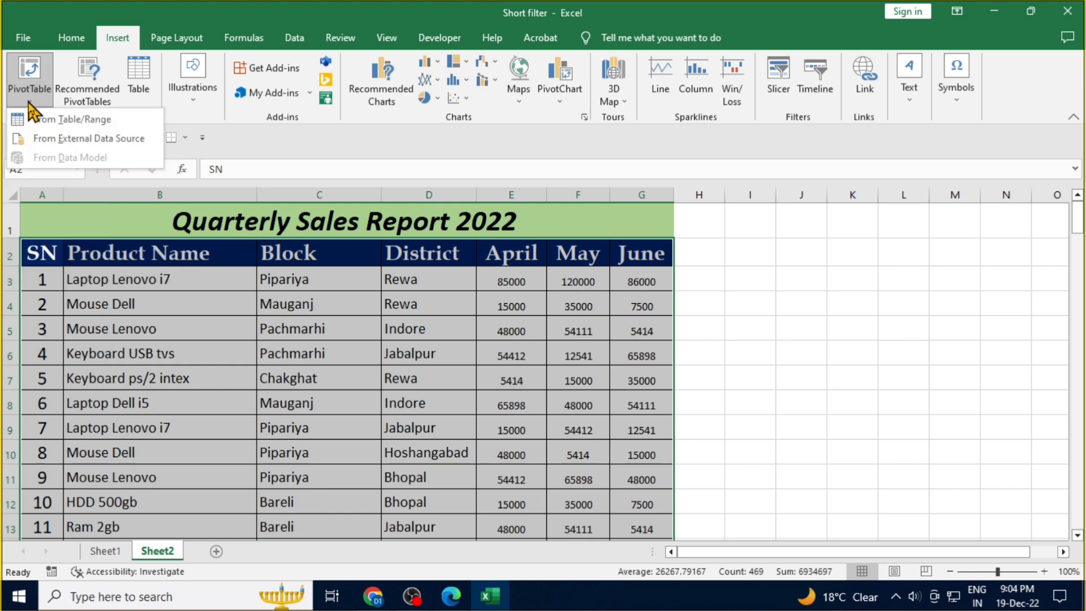
{"action": "left_click", "coordinate": [56, 121]}
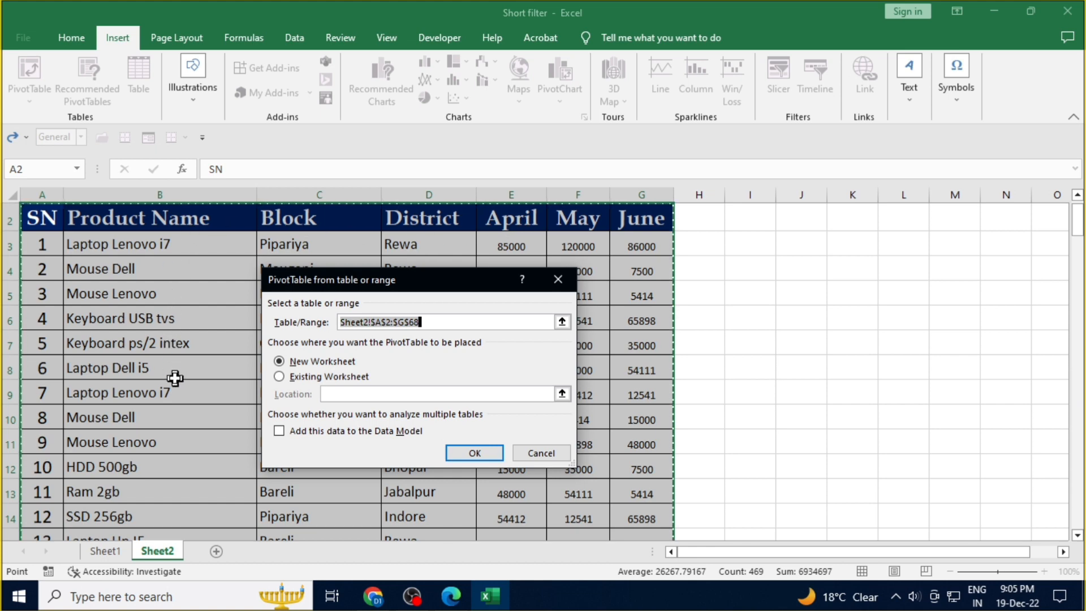
{"action": "left_click", "coordinate": [497, 453]}
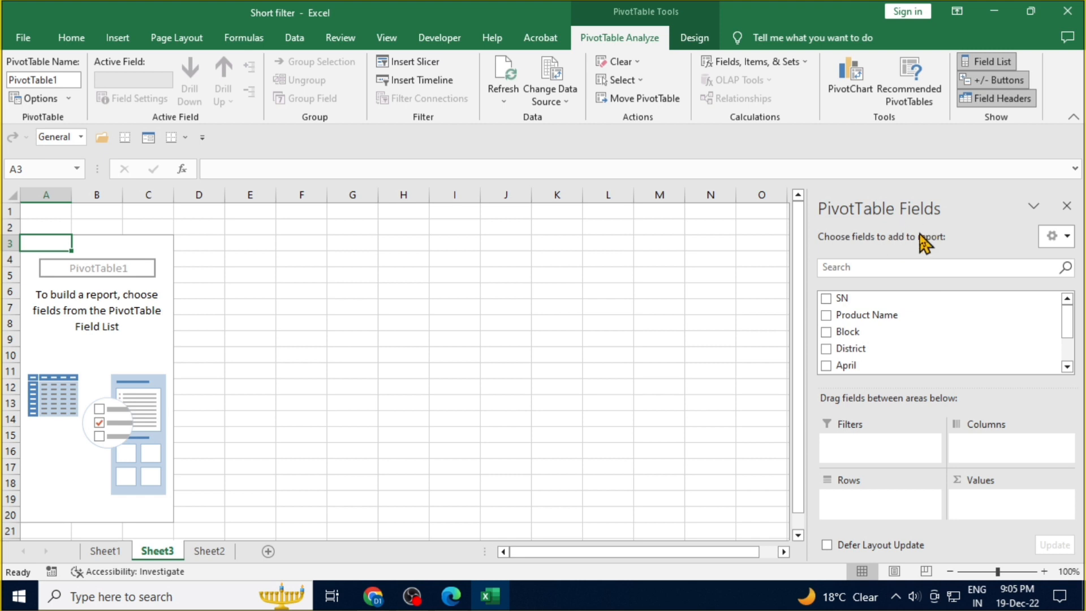
- Add the Product Name field to the rows of the new PivotTable on Sheet3
{"action": "scroll", "coordinate": [847, 328], "scroll_direction": "down", "scroll_amount": 1}
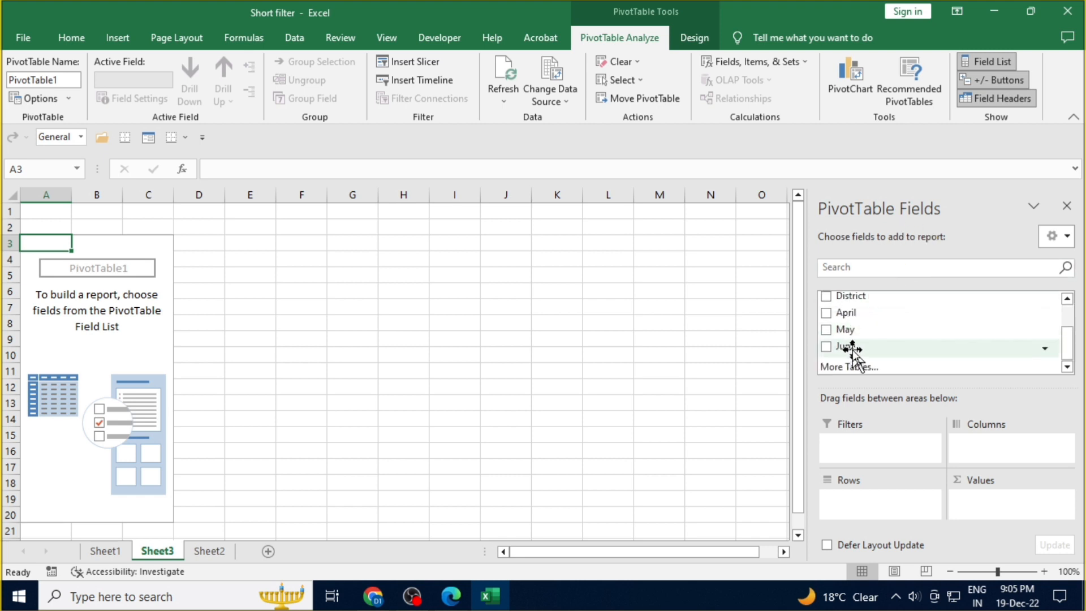
{"action": "scroll", "coordinate": [851, 348], "scroll_direction": "up", "scroll_amount": 1}
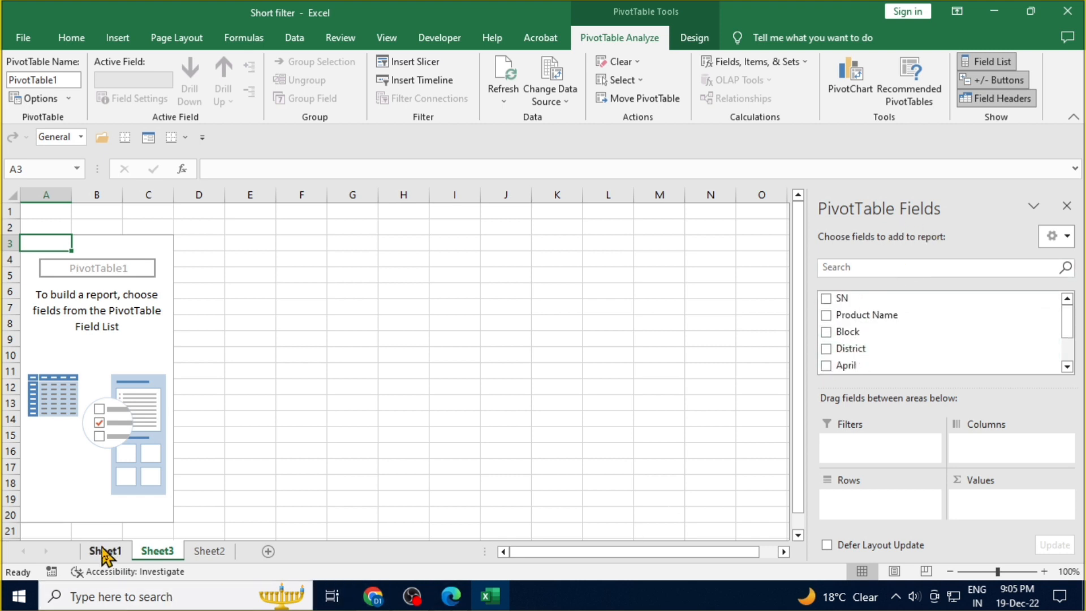
{"action": "left_click", "coordinate": [205, 552]}
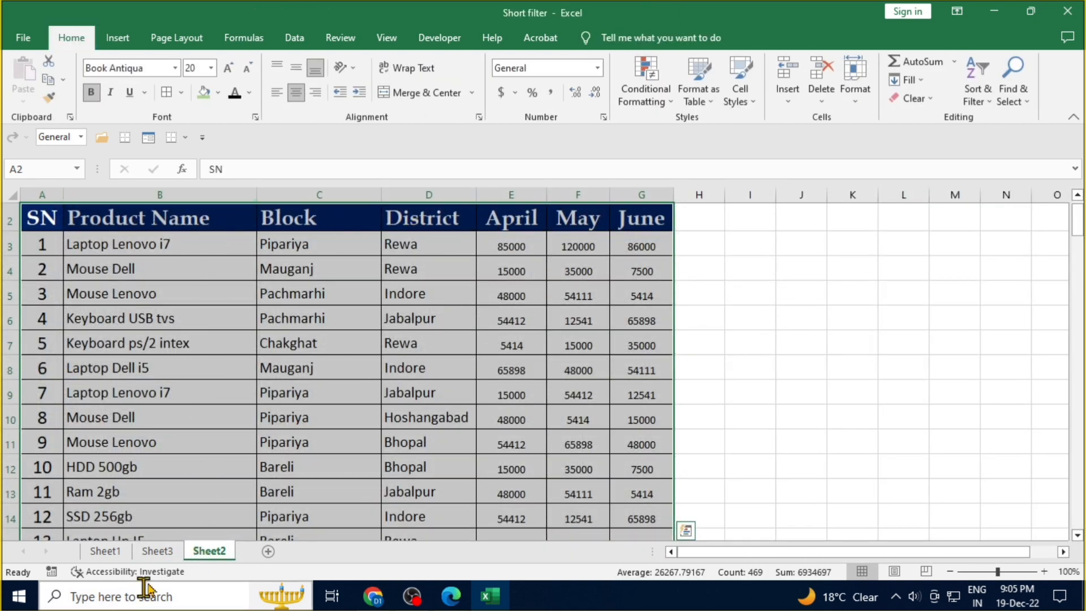
{"action": "left_click", "coordinate": [156, 551]}
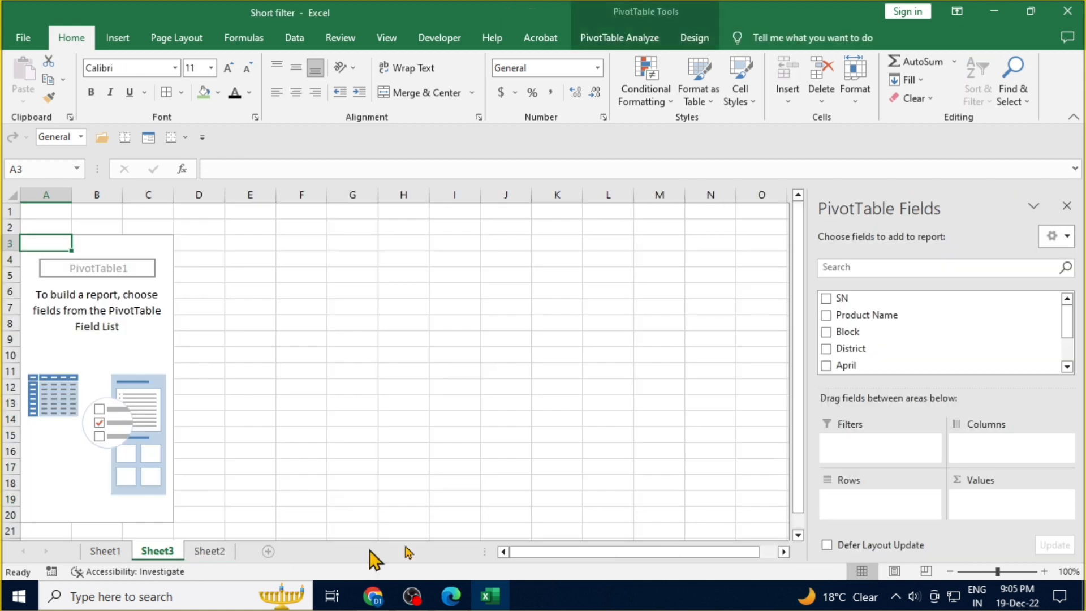
{"action": "left_click", "coordinate": [826, 315]}
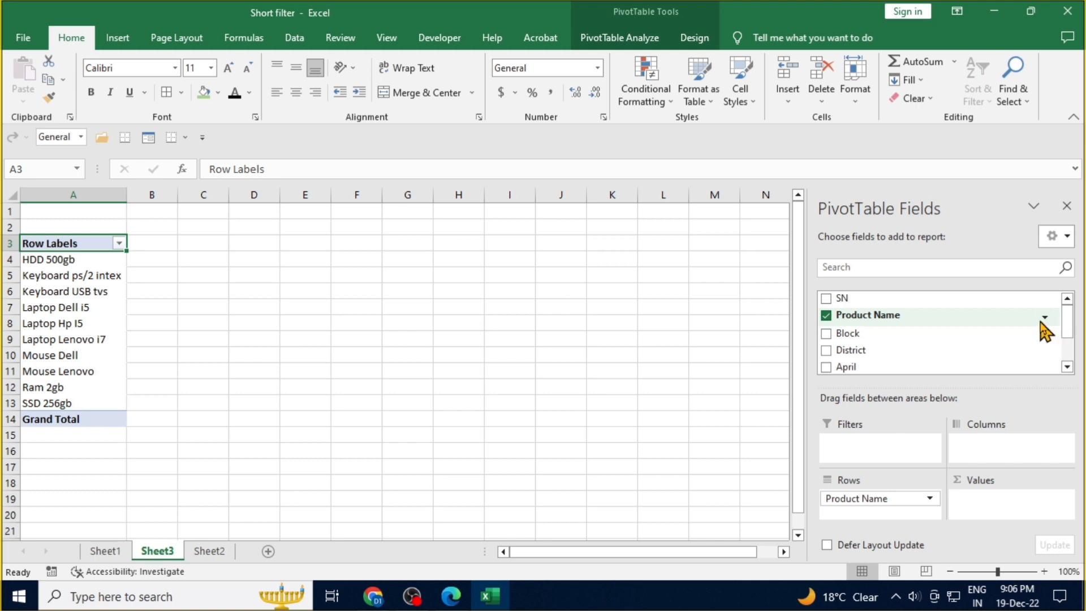
- Filter the Product Name field to only HDD 500gb, Keyboard ps/2 intex, Laptop Hp I5, Laptop Lenovo i7 and Mouse Dell
{"action": "left_click", "coordinate": [1044, 318]}
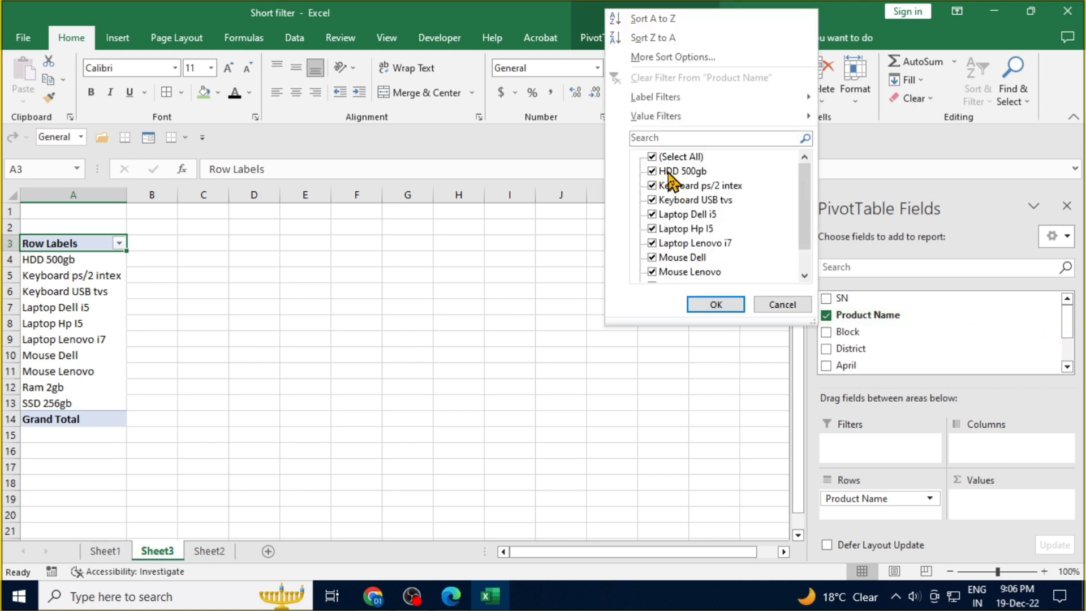
{"action": "scroll", "coordinate": [669, 175], "scroll_direction": "down", "scroll_amount": 1}
{"action": "scroll", "coordinate": [675, 214], "scroll_direction": "up", "scroll_amount": 1}
{"action": "left_click", "coordinate": [660, 161]}
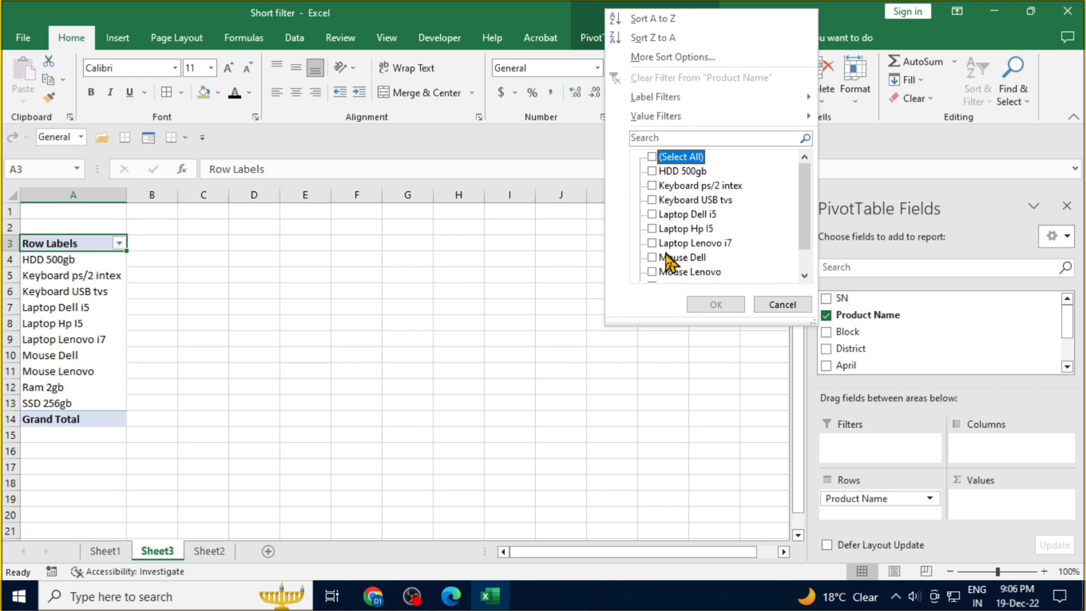
{"action": "left_click", "coordinate": [652, 172]}
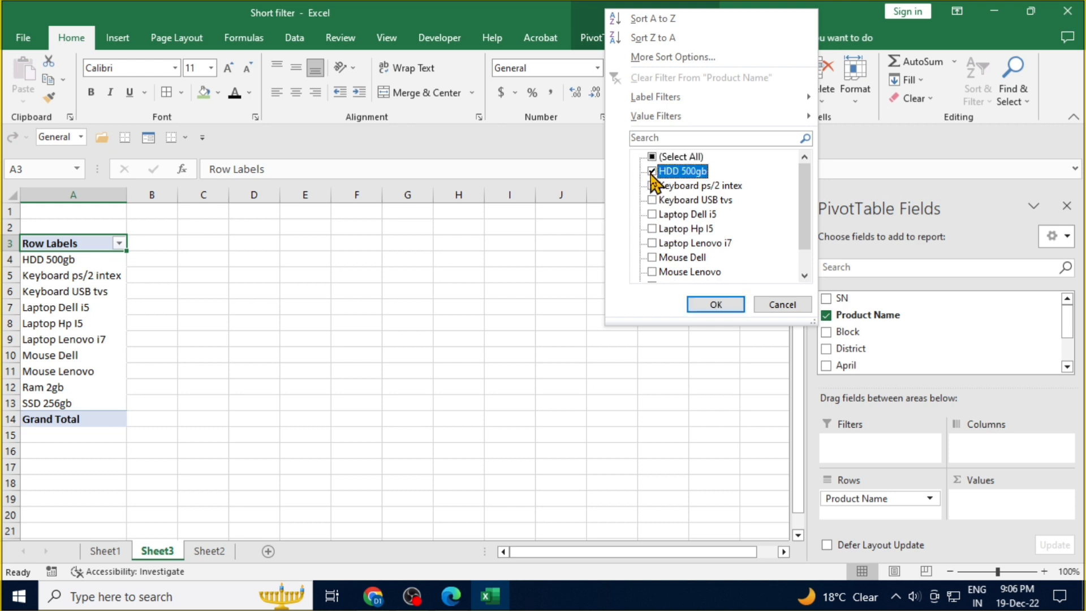
{"action": "left_click", "coordinate": [652, 186]}
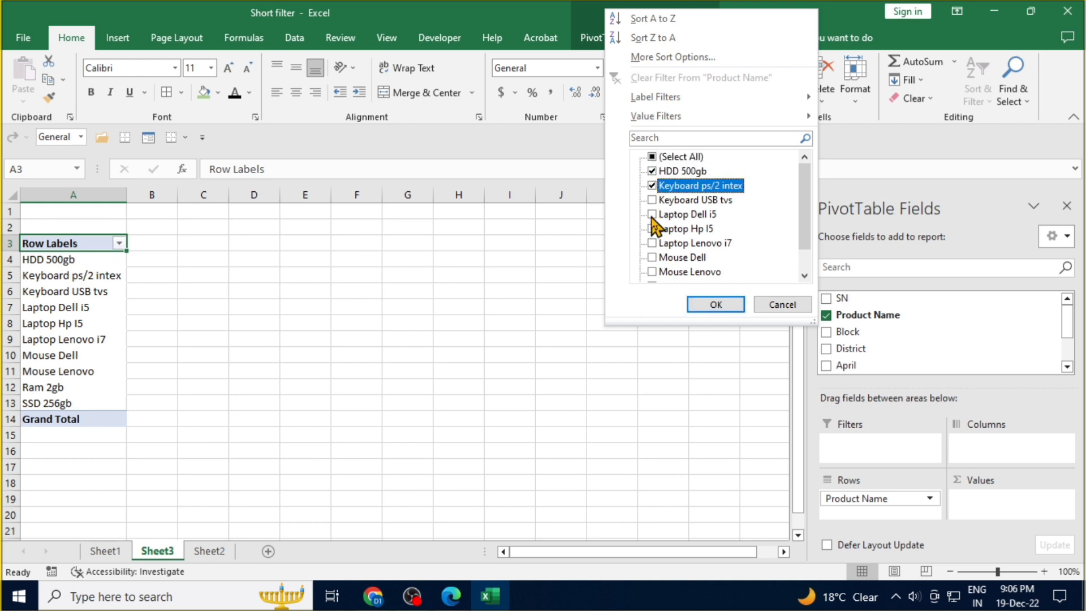
{"action": "left_click", "coordinate": [652, 230]}
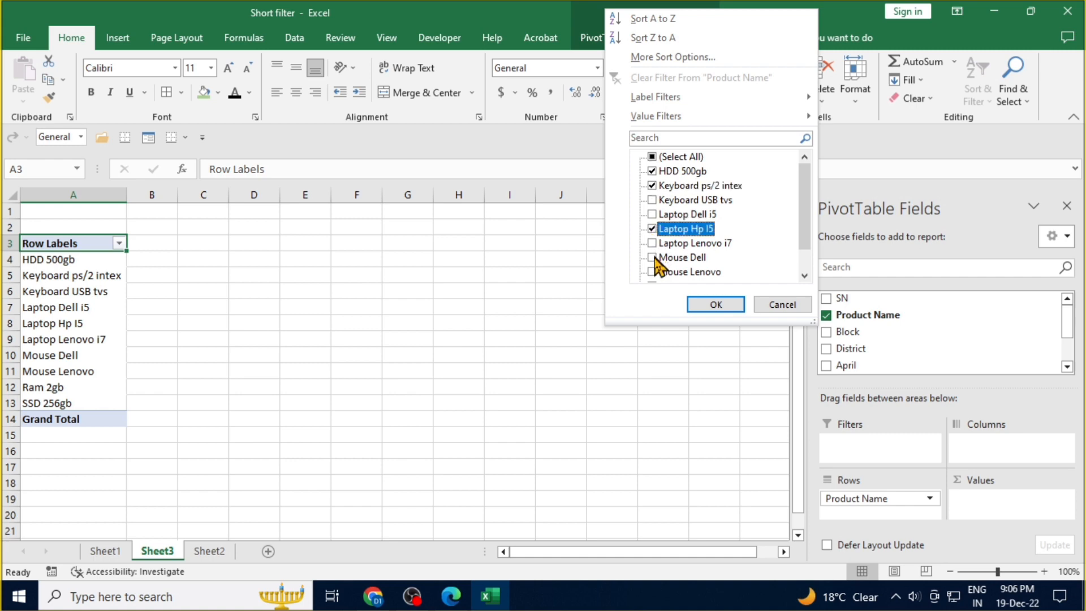
{"action": "left_click", "coordinate": [653, 243]}
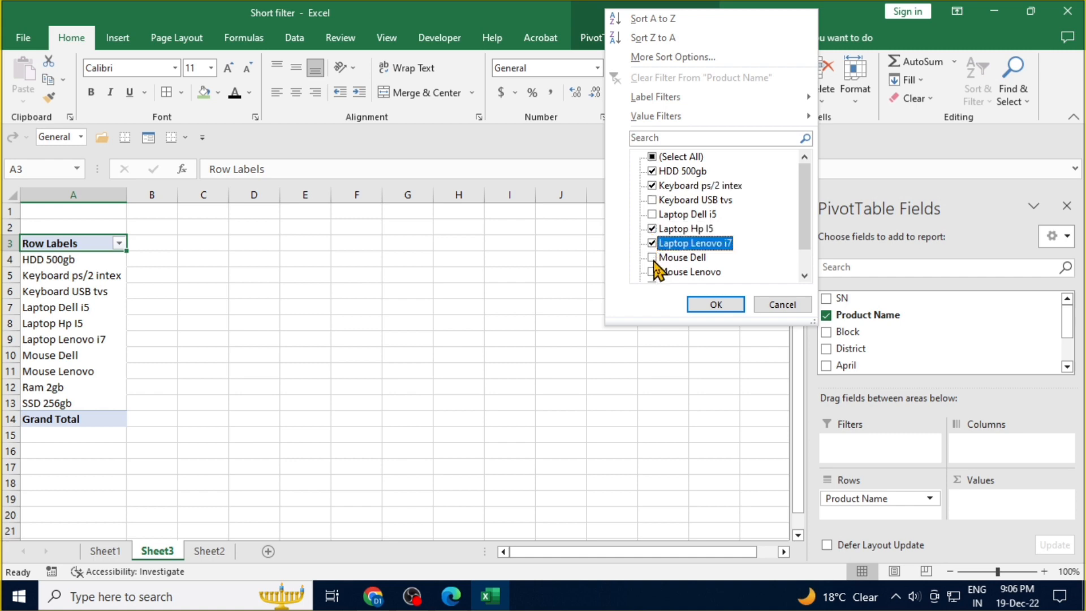
{"action": "left_click", "coordinate": [653, 259]}
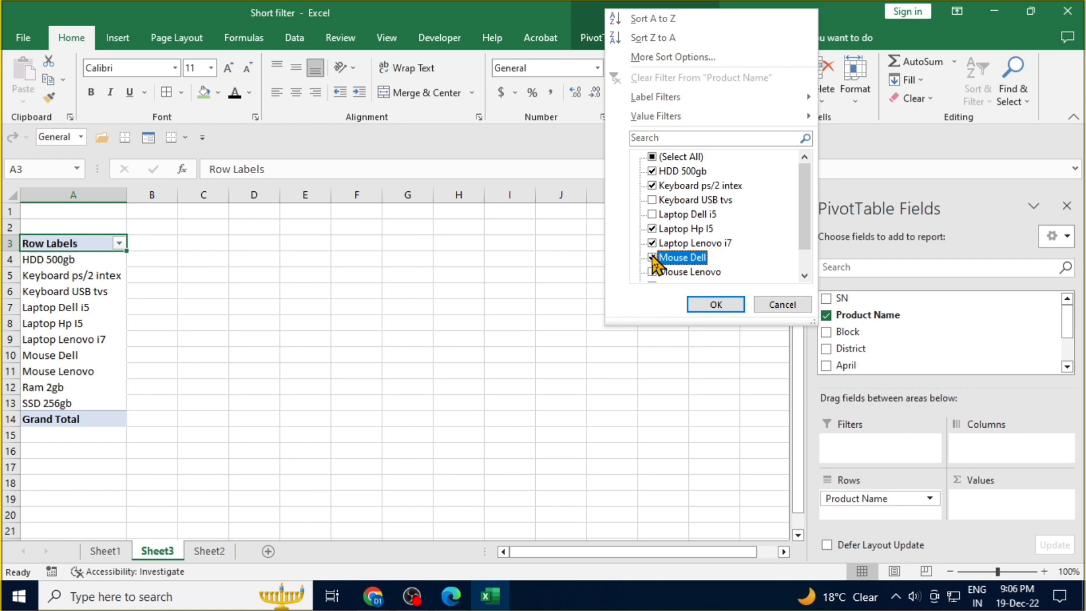
{"action": "left_click", "coordinate": [714, 304]}
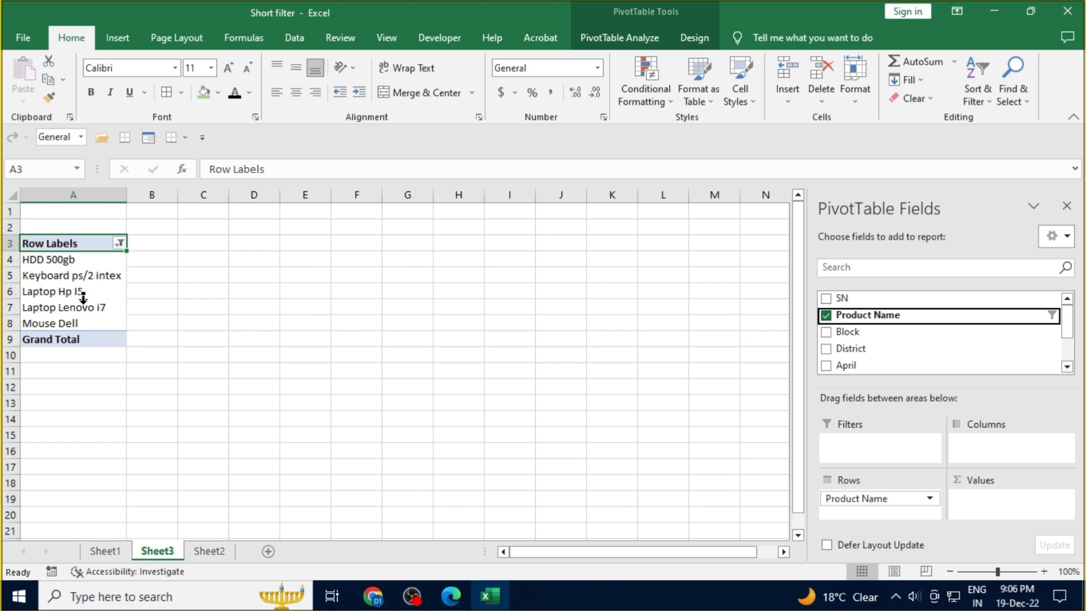
- Add the Block field to the PivotTable rows and filter it to only Bankhedi, Mauganj and Pipariya
{"action": "left_click", "coordinate": [825, 333]}
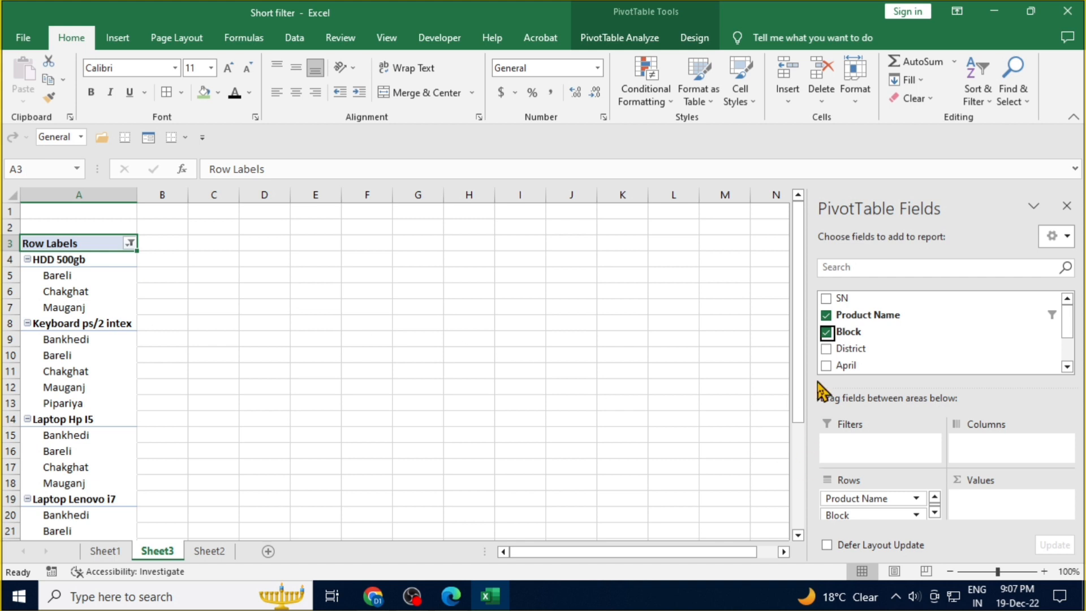
{"action": "left_click", "coordinate": [1045, 336]}
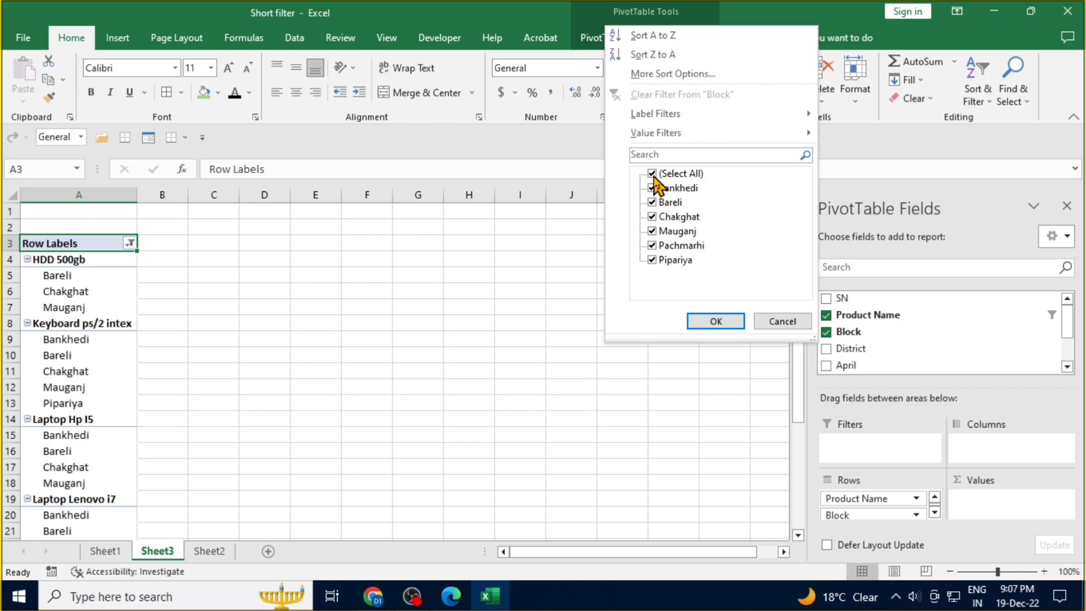
{"action": "left_click", "coordinate": [652, 174]}
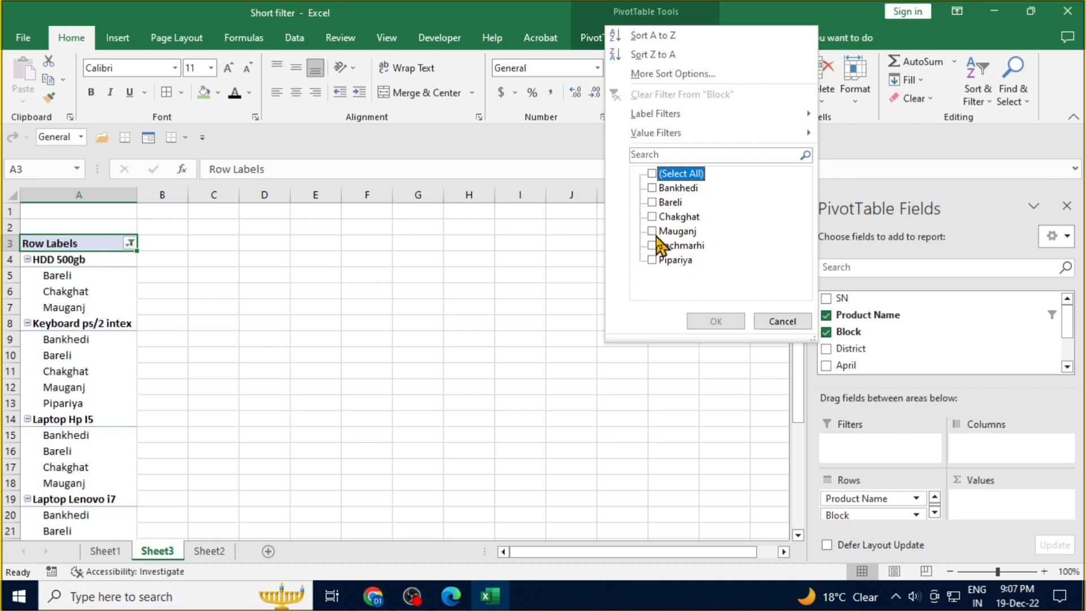
{"action": "left_click", "coordinate": [656, 261]}
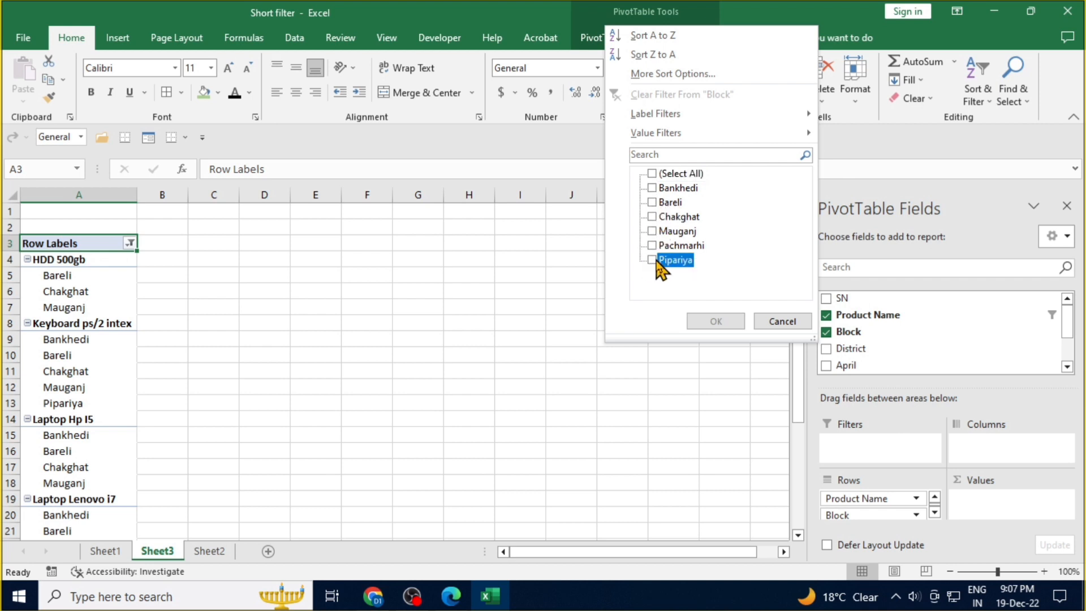
{"action": "left_click", "coordinate": [652, 232]}
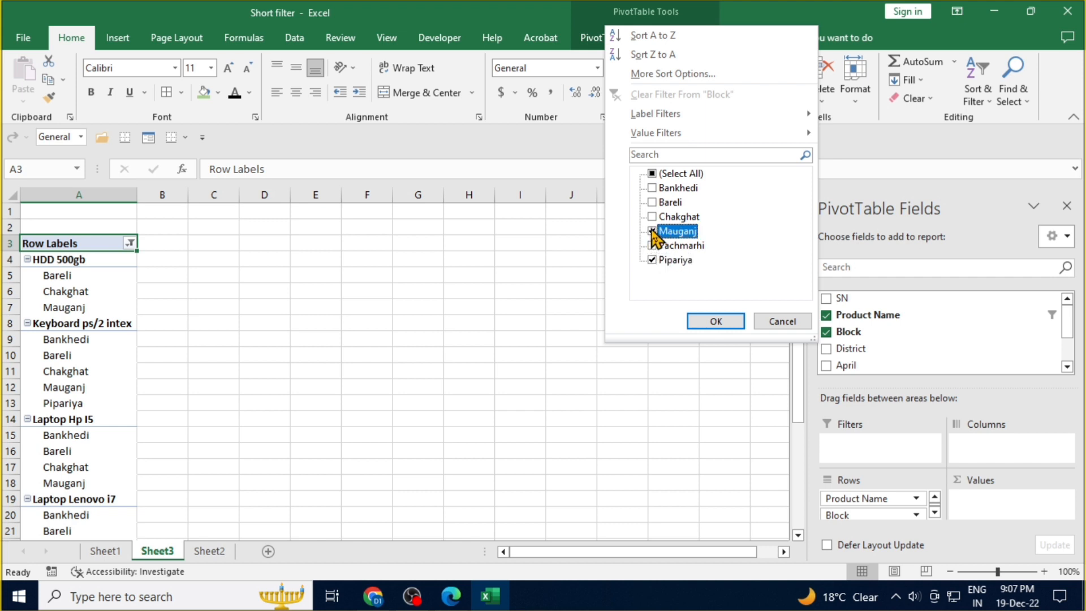
{"action": "left_click", "coordinate": [652, 189]}
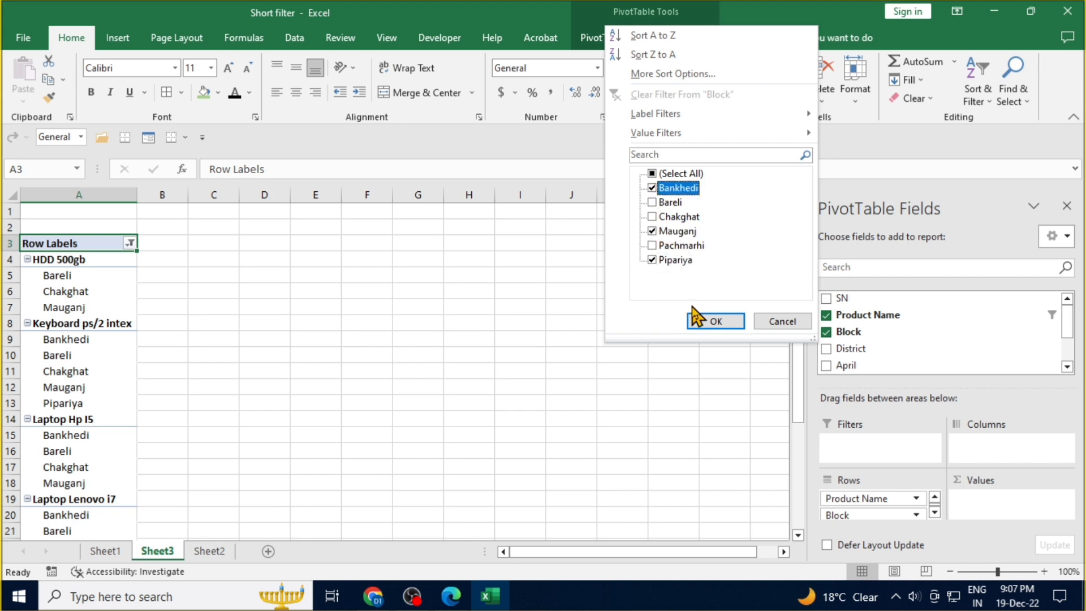
{"action": "left_click", "coordinate": [706, 323]}
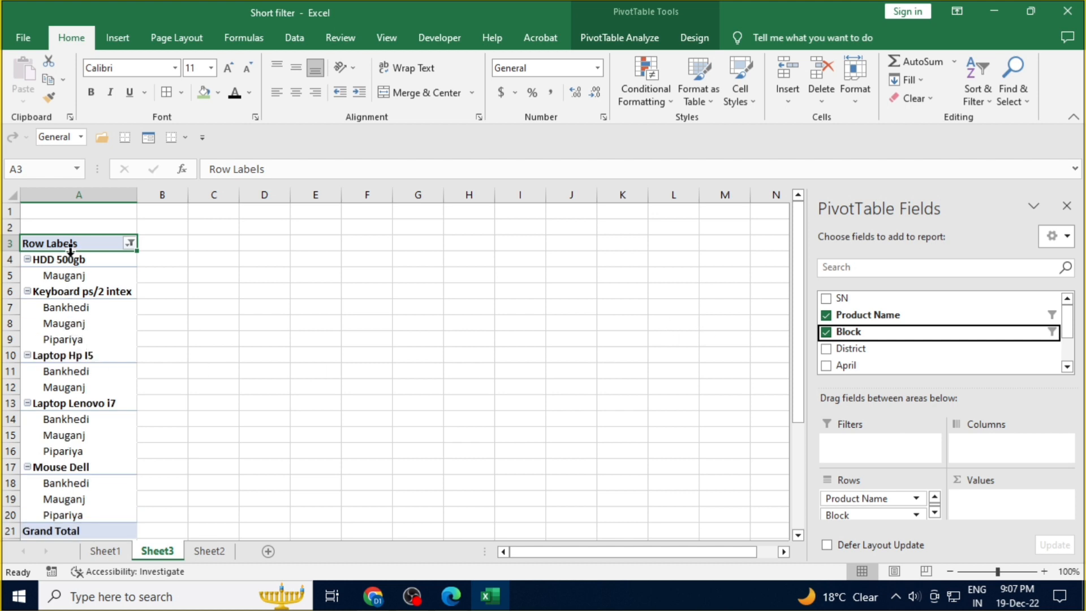
{"action": "scroll", "coordinate": [51, 373], "scroll_direction": "down", "scroll_amount": 2}
{"action": "scroll", "coordinate": [68, 340], "scroll_direction": "up", "scroll_amount": 1}
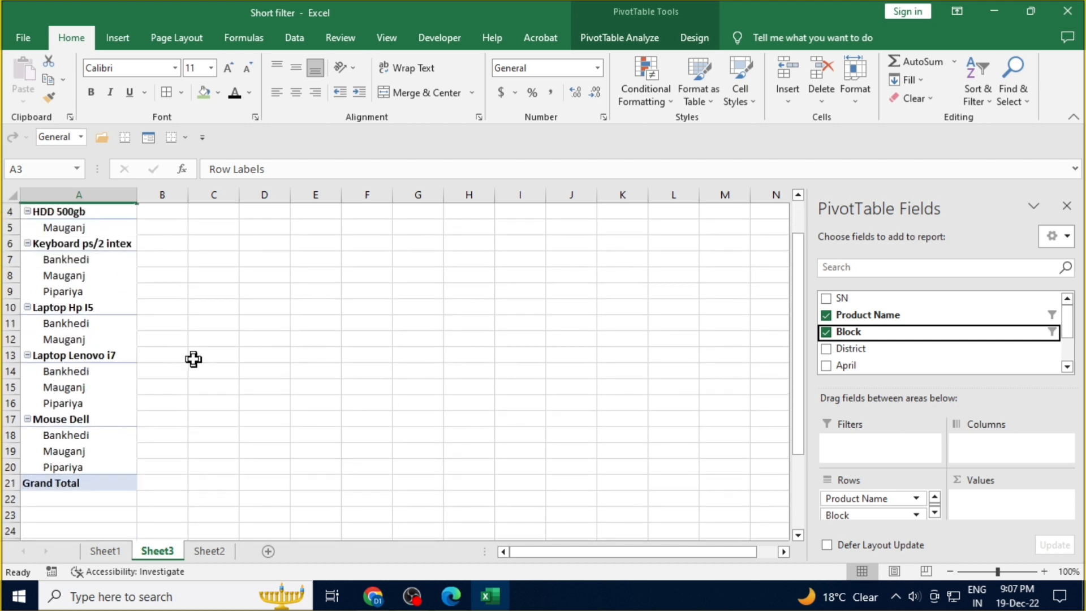
{"action": "scroll", "coordinate": [101, 357], "scroll_direction": "up", "scroll_amount": 1}
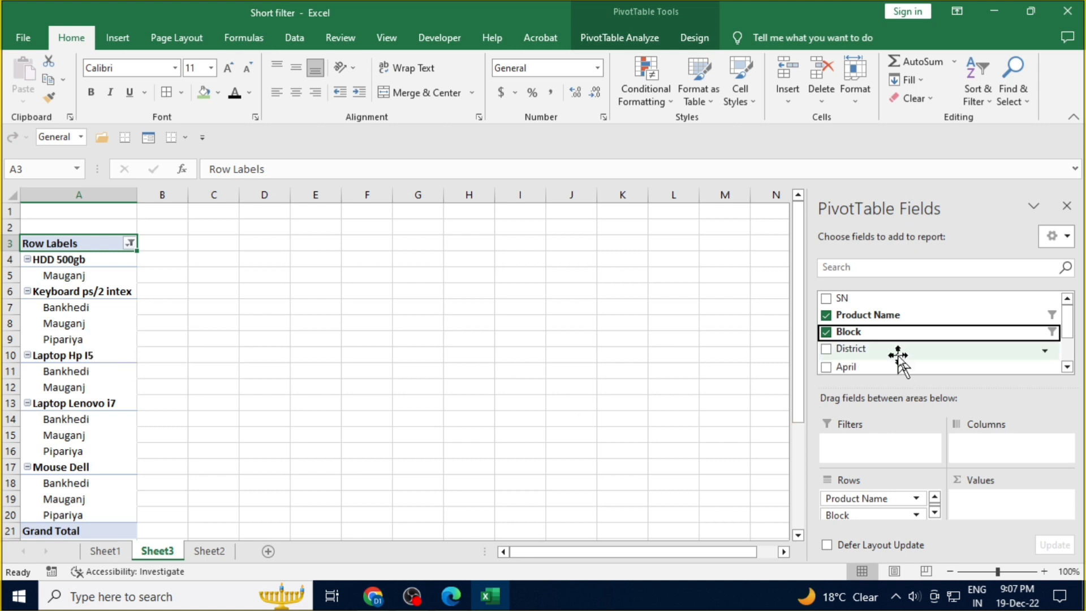
- Add the May field to the PivotTable values and review the sums per product and block
{"action": "left_click", "coordinate": [1068, 366]}
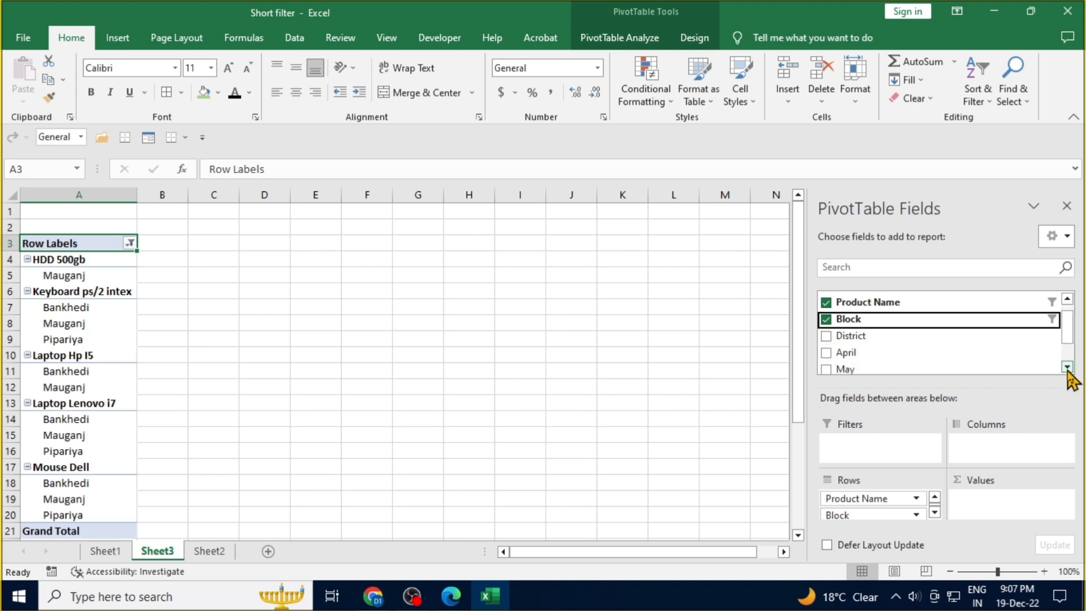
{"action": "left_click", "coordinate": [1067, 367]}
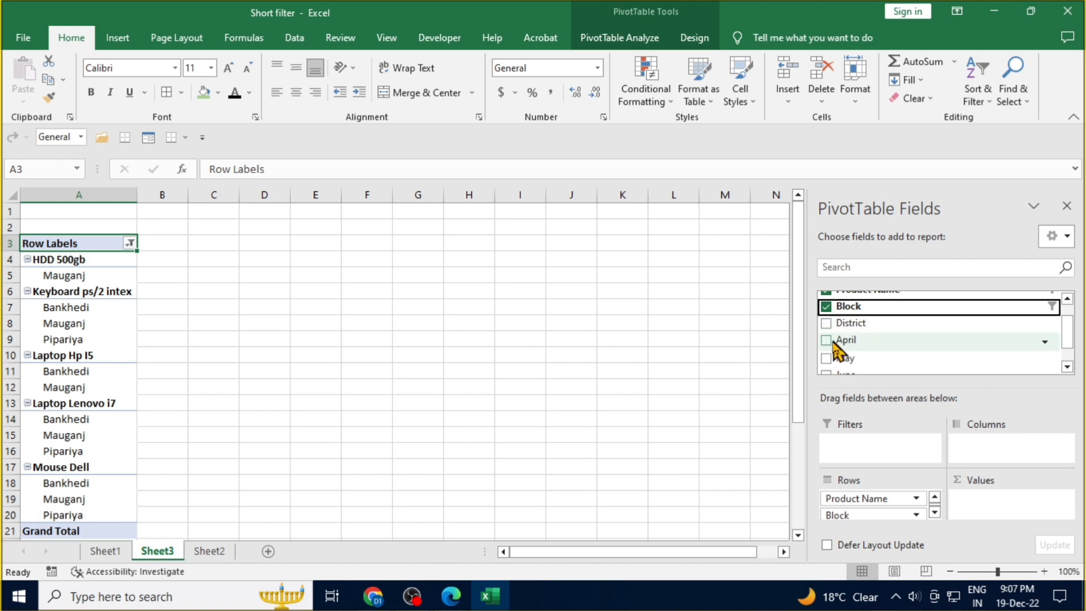
{"action": "scroll", "coordinate": [833, 374], "scroll_direction": "down", "scroll_amount": 1}
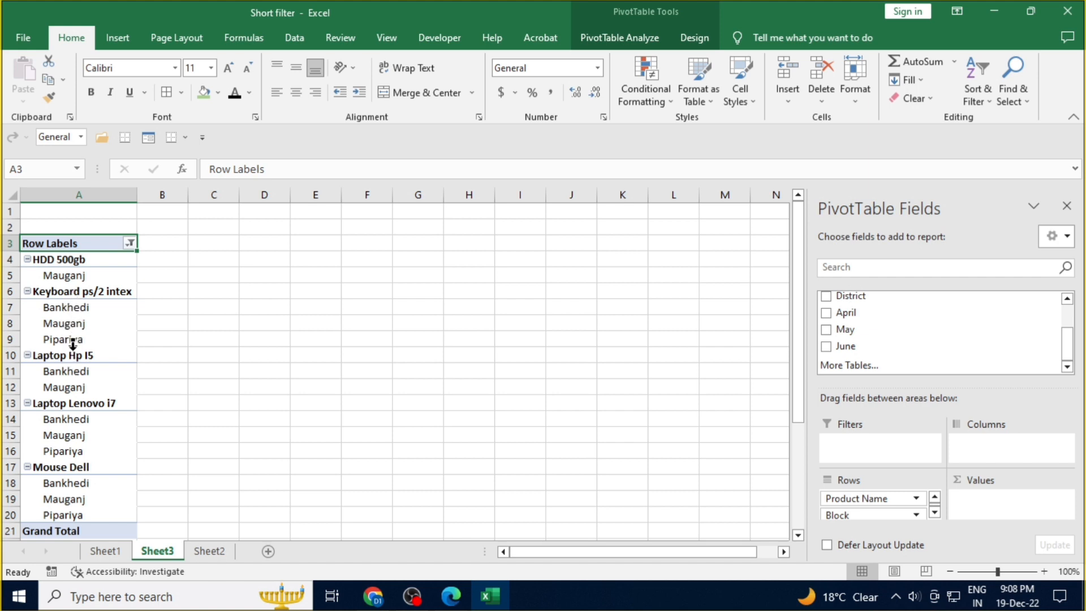
{"action": "left_click", "coordinate": [826, 330]}
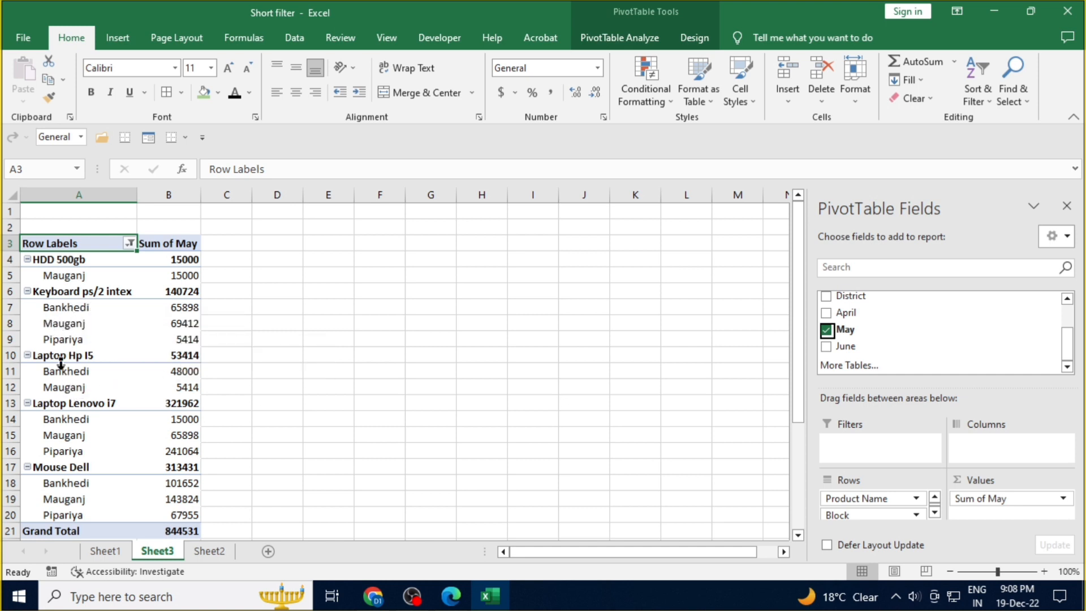
{"action": "scroll", "coordinate": [77, 437], "scroll_direction": "down", "scroll_amount": 2}
{"action": "scroll", "coordinate": [93, 406], "scroll_direction": "up", "scroll_amount": 2}
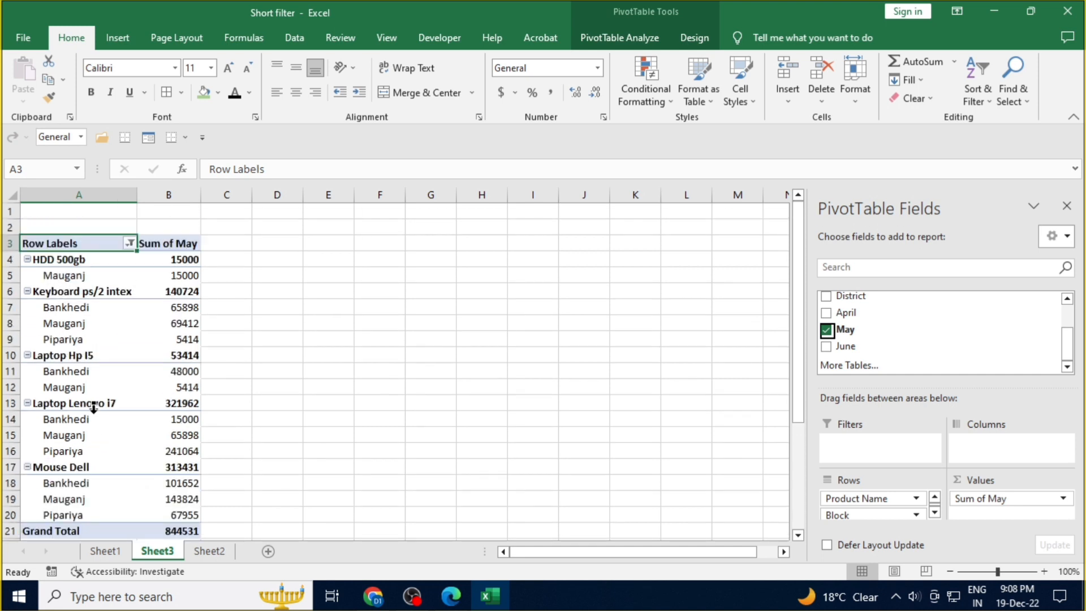
- Replace the May field with April in the PivotTable values
{"action": "left_click", "coordinate": [827, 331]}
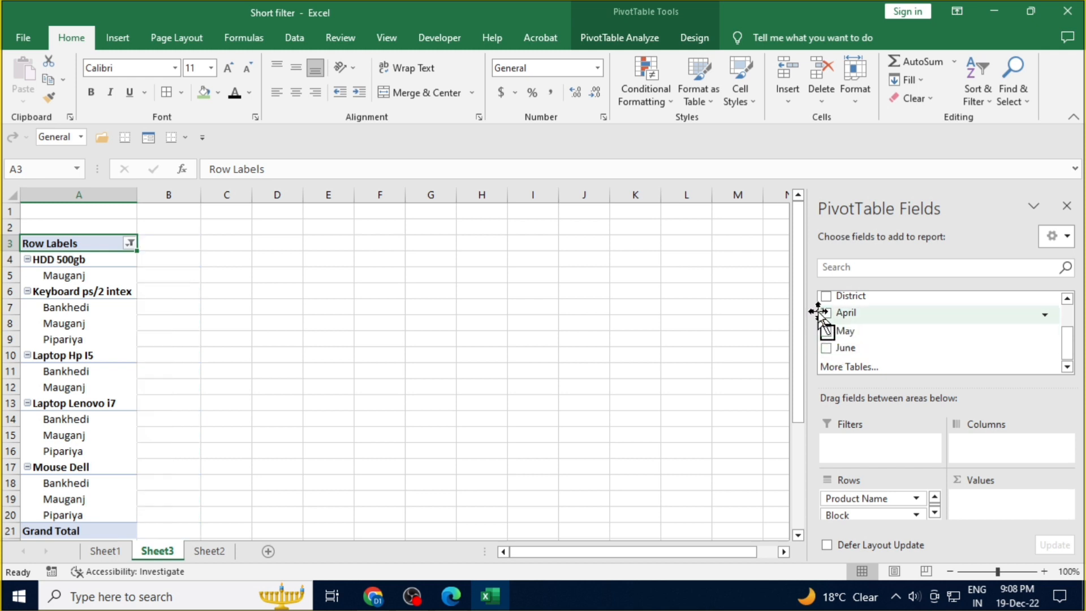
{"action": "left_click", "coordinate": [826, 314]}
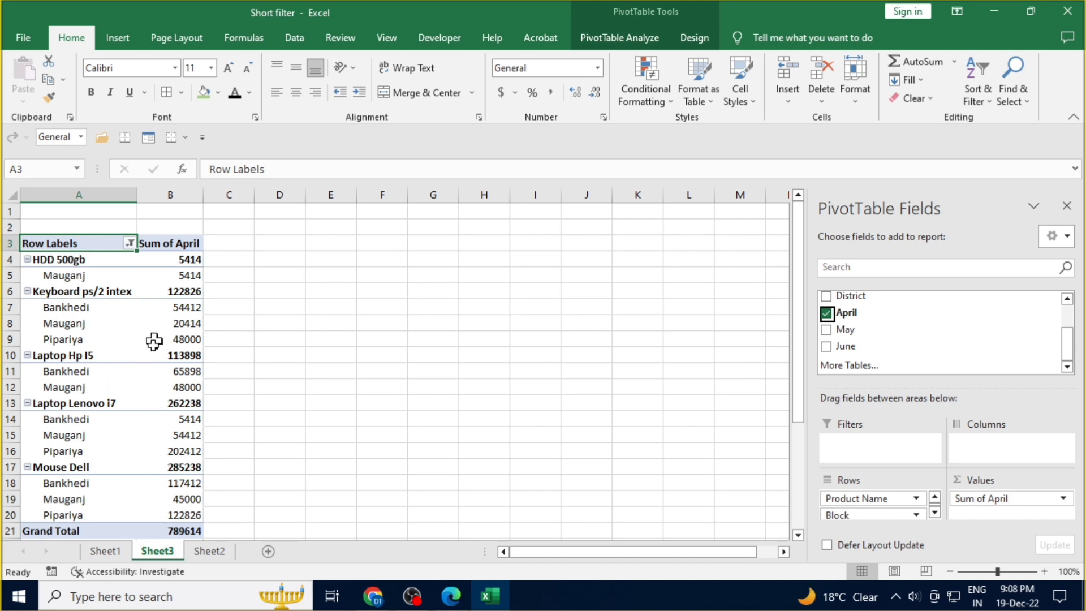
{"action": "mouse_move", "coordinate": [152, 358]}
- Replace the Block field with District in the PivotTable rows and review the April sums per product and district
{"action": "left_click_drag", "start_coordinate": [1068, 354], "coordinate": [1073, 341]}
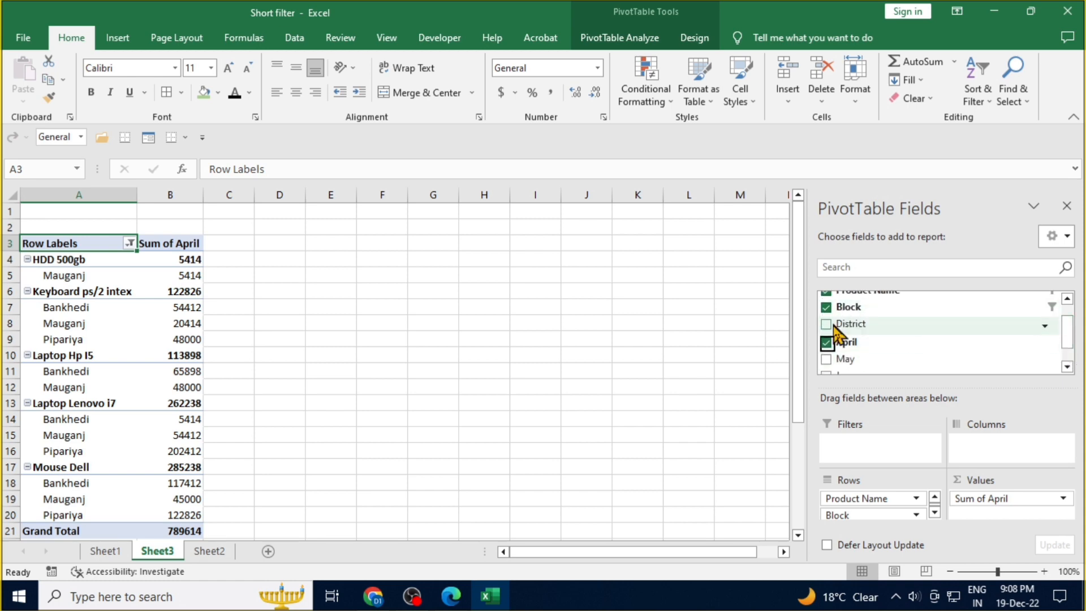
{"action": "left_click", "coordinate": [826, 325]}
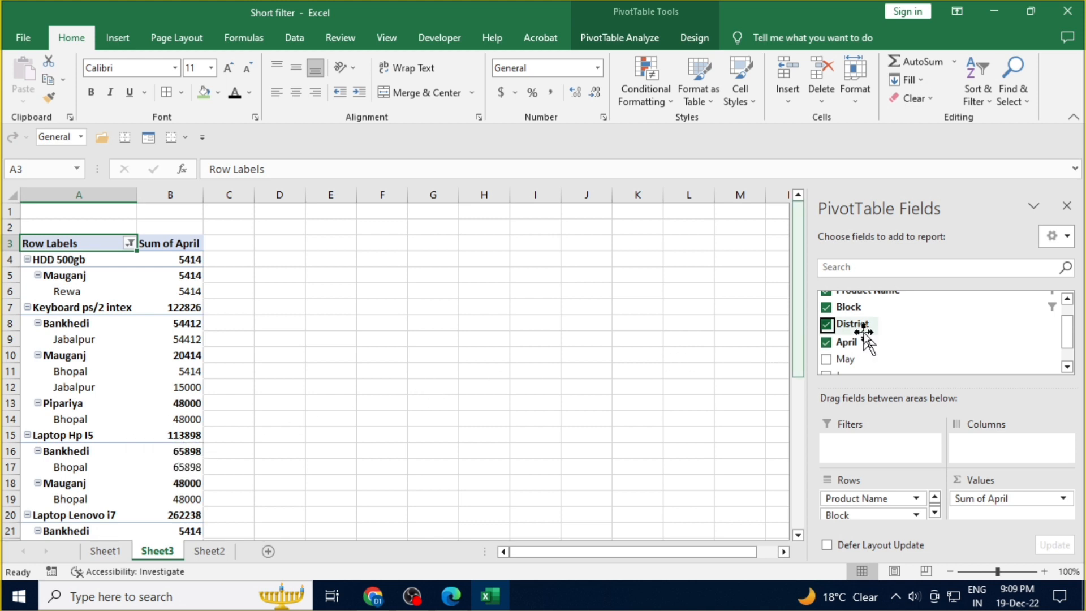
{"action": "left_click", "coordinate": [825, 309]}
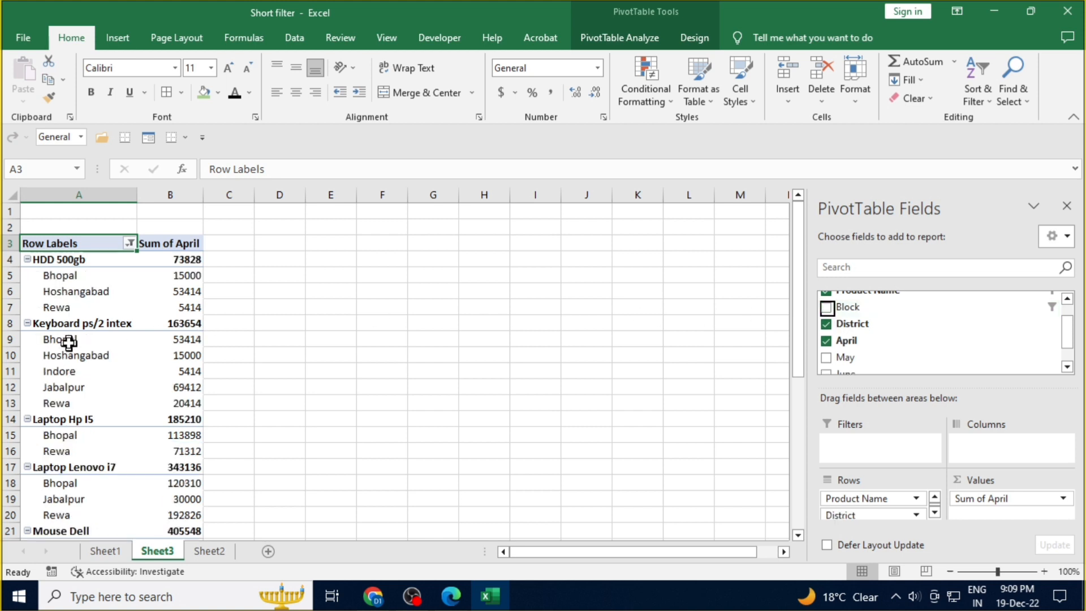
{"action": "scroll", "coordinate": [75, 455], "scroll_direction": "down", "scroll_amount": 2}
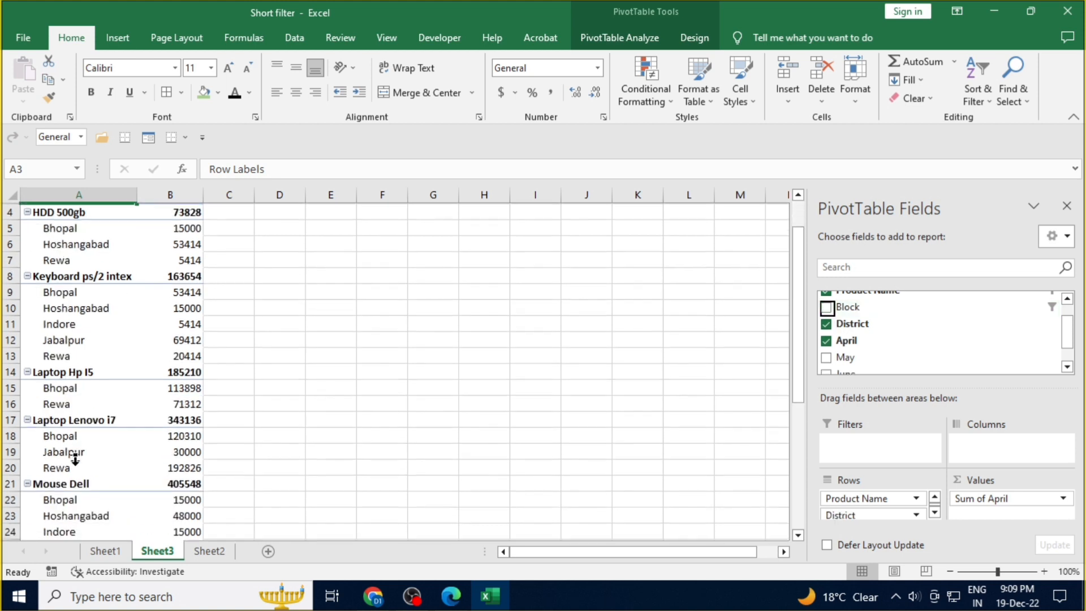
{"action": "scroll", "coordinate": [87, 419], "scroll_direction": "up", "scroll_amount": 2}
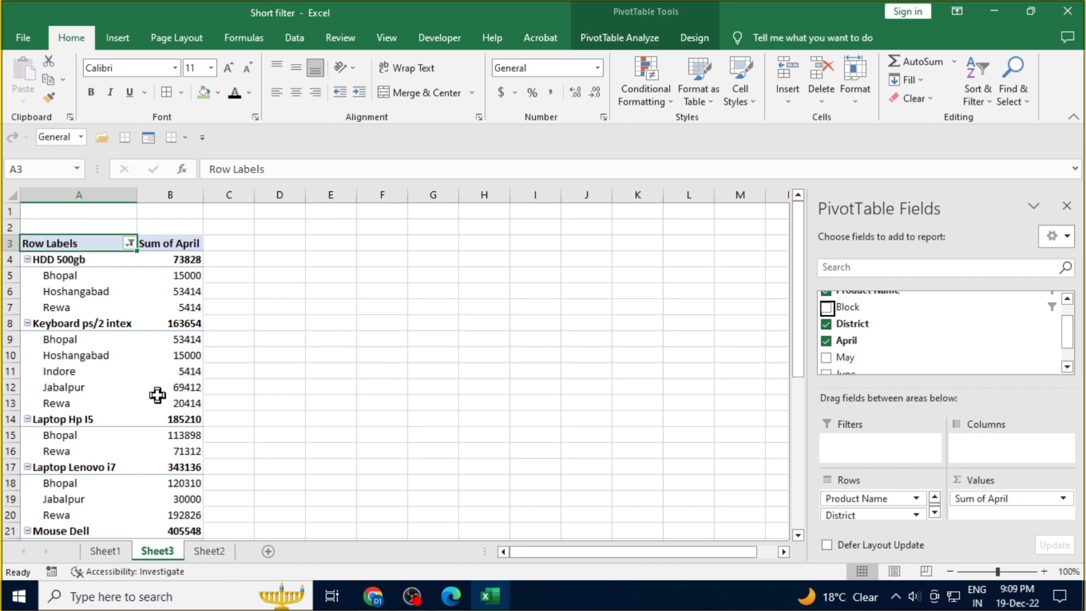
{"action": "scroll", "coordinate": [845, 330], "scroll_direction": "up", "scroll_amount": 1}
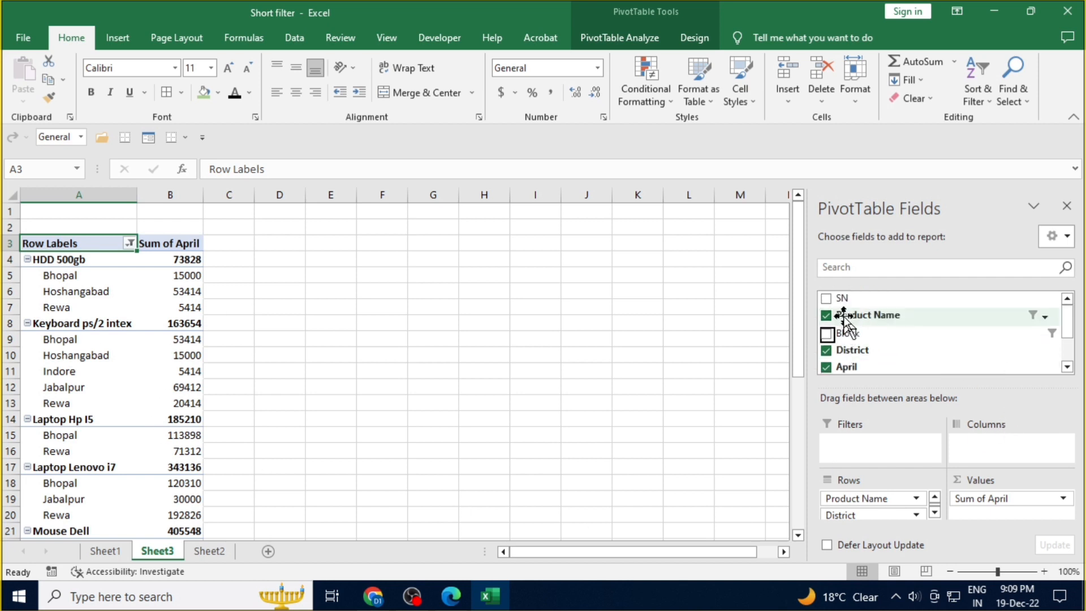
{"action": "scroll", "coordinate": [846, 323], "scroll_direction": "down", "scroll_amount": 2}
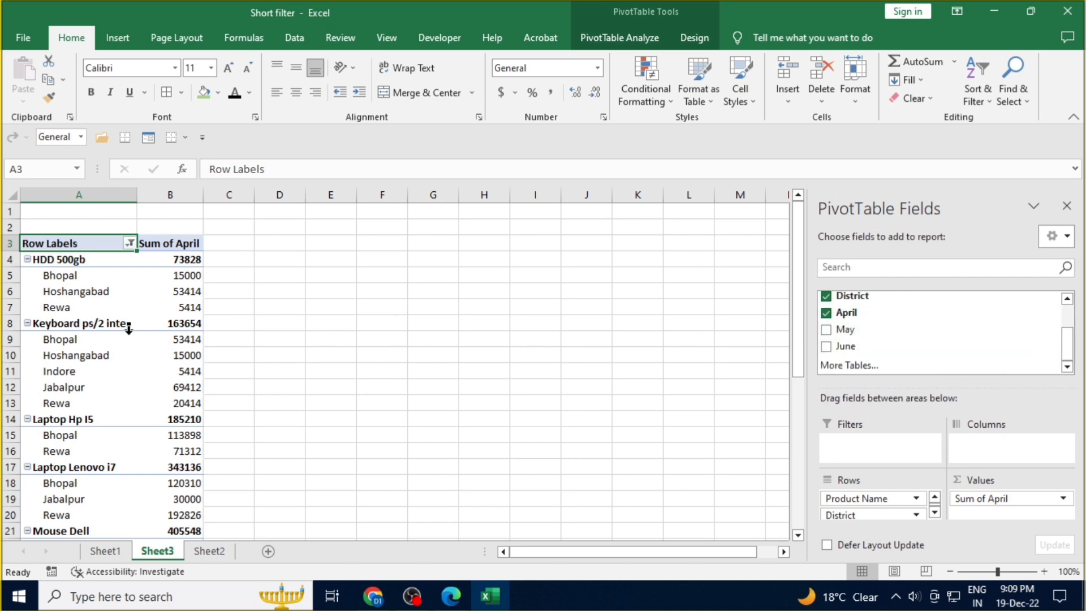